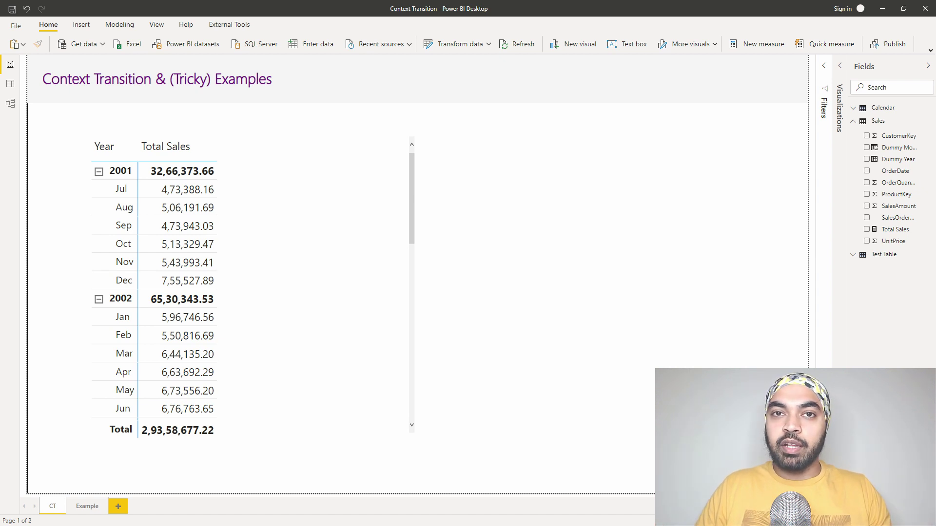
- Inspect the relationship between the Calendar and Sales tables in the data model, and return to the report
click(11, 103)
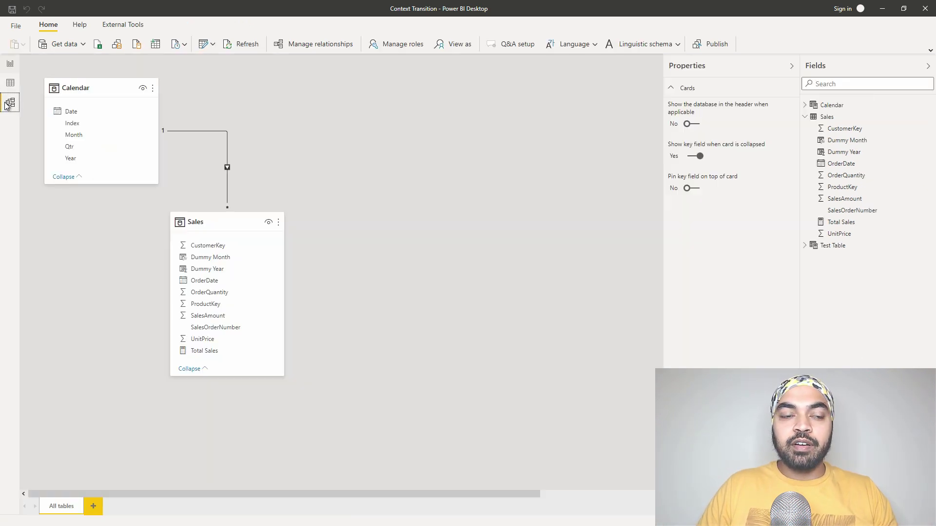
click(178, 107)
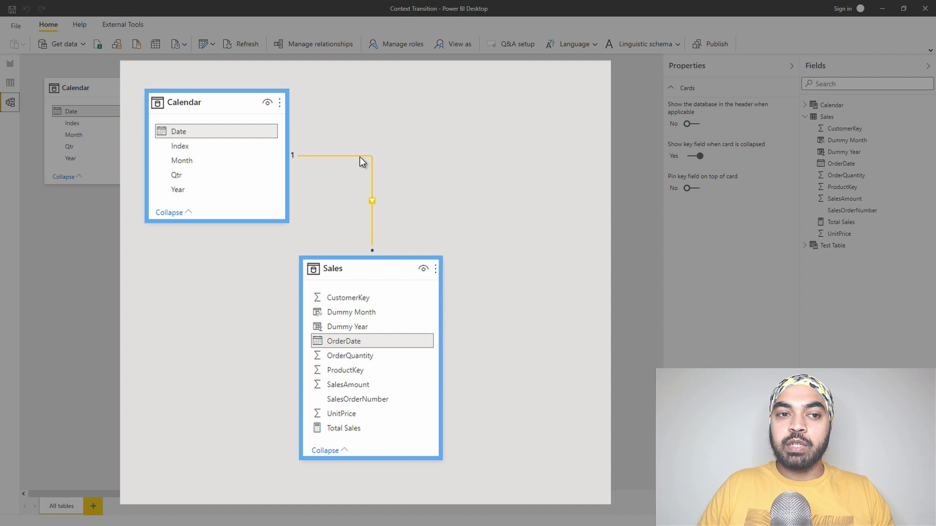
mouse_move(346, 266)
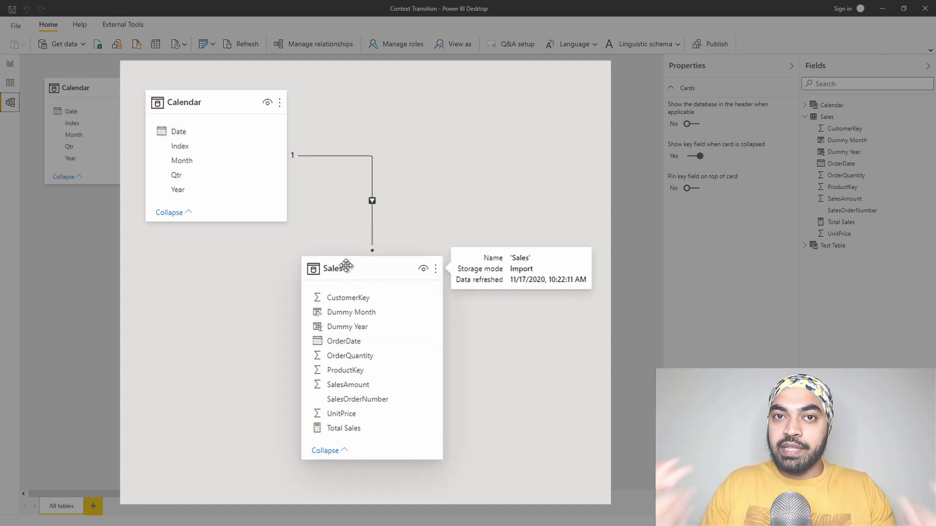
mouse_move(185, 107)
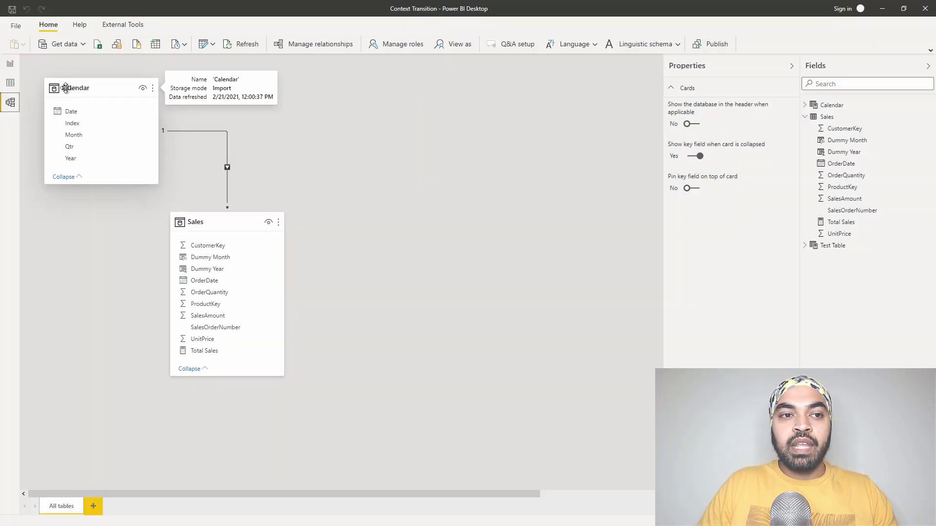
click(10, 64)
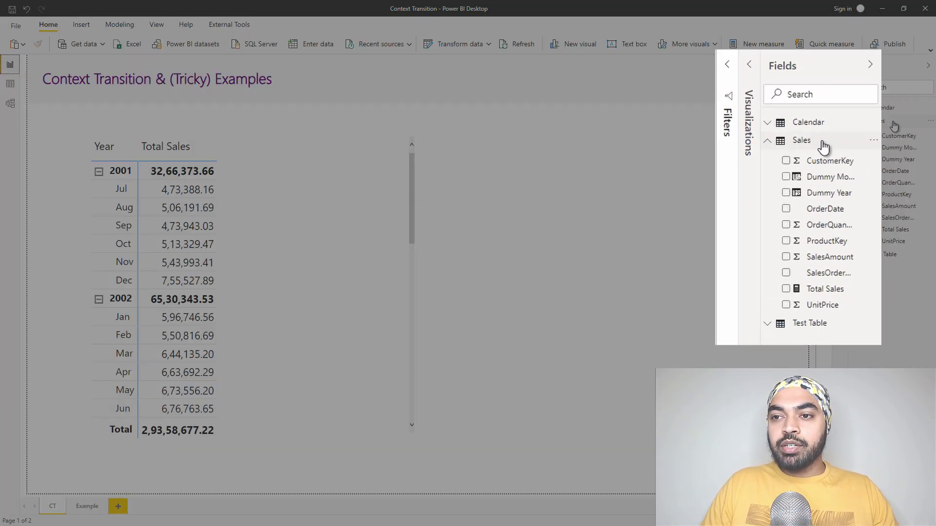
- Create a new measure in the Sales table named Best Selling Day
right_click(892, 122)
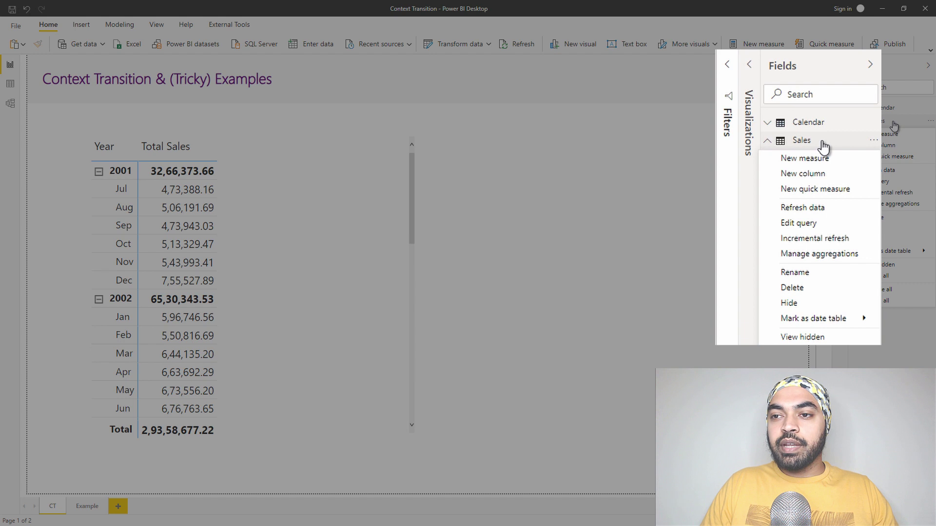
click(894, 135)
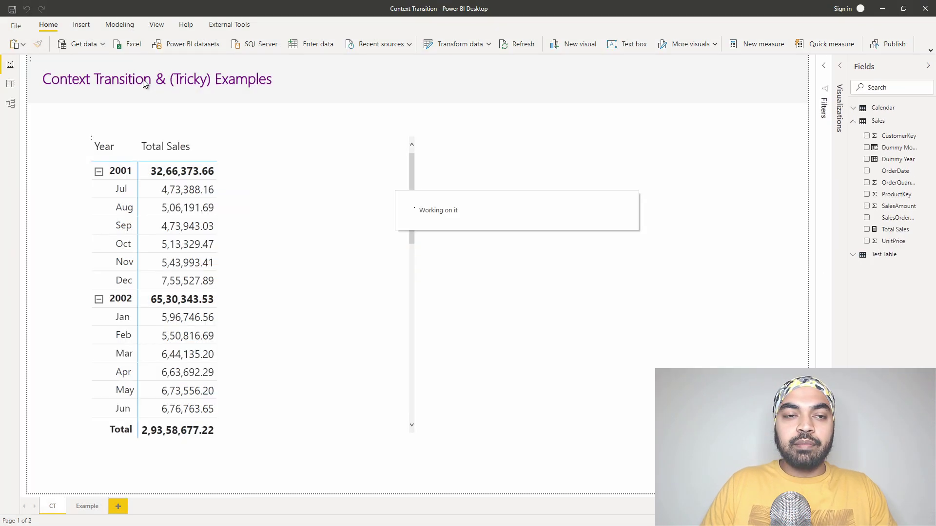
text(Best)
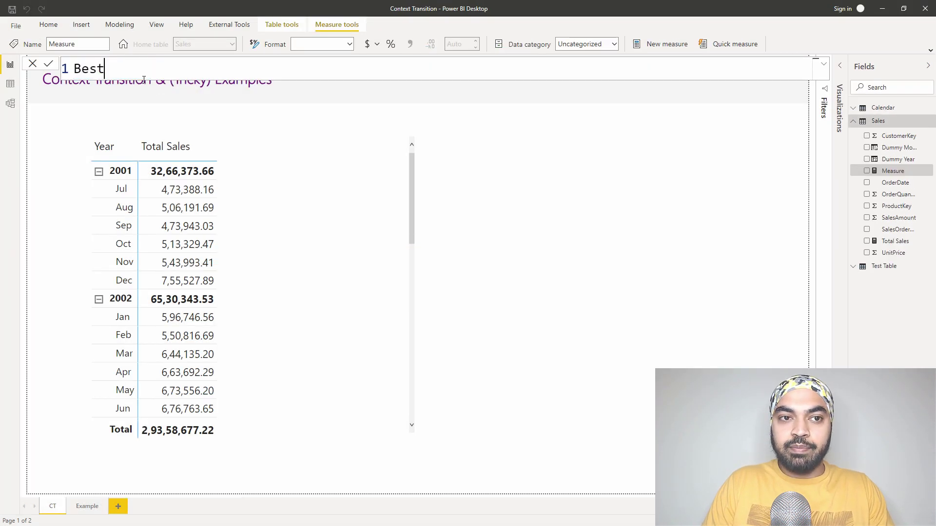
text( Selling Day =)
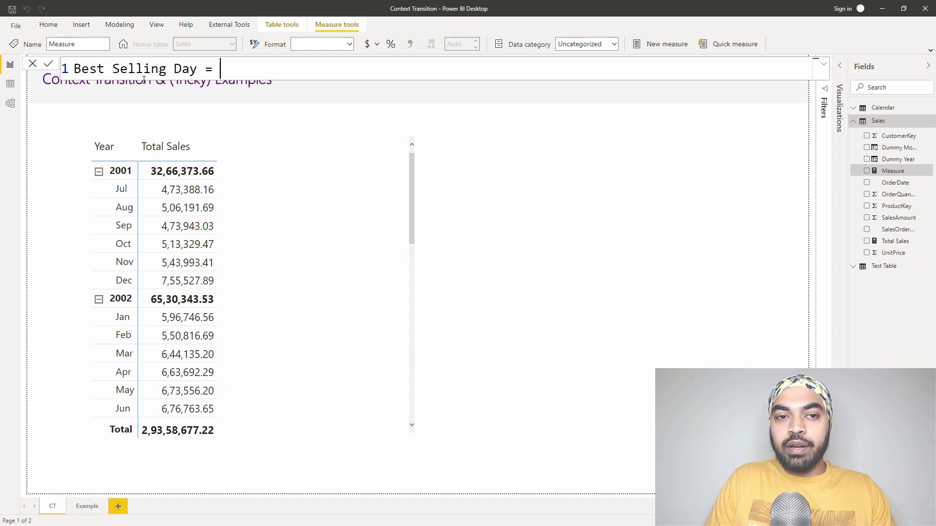
key(shift+Return)
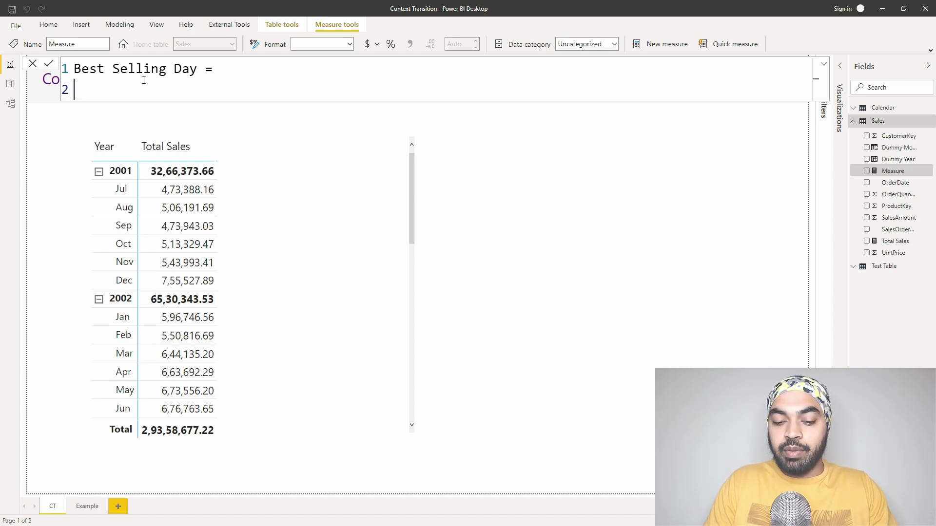
- Start the measure's formula with a MAXX function that iterates over the Sales table
text(maxx)
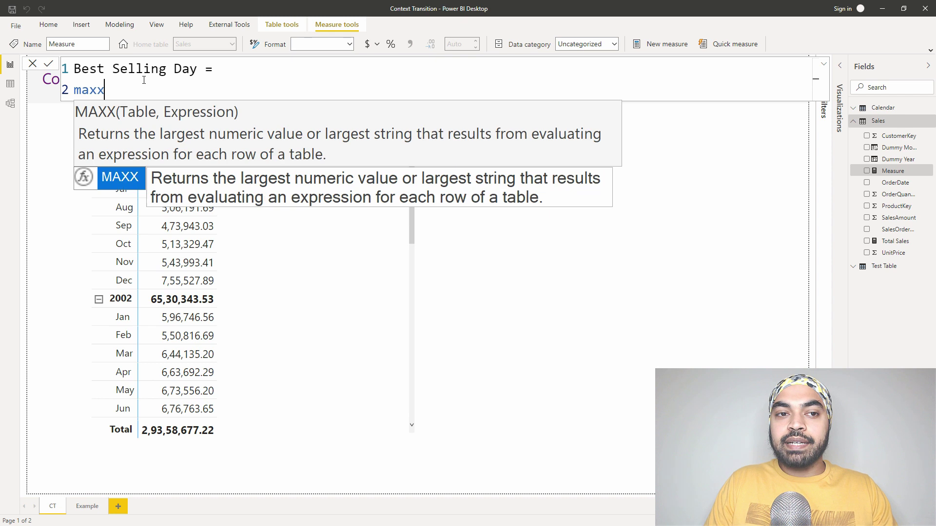
key(Tab)
key(shift+Return)
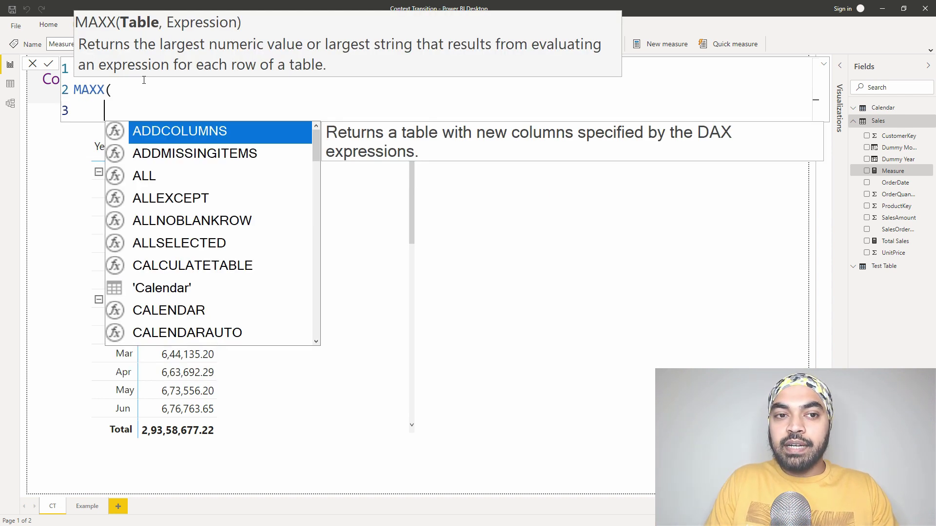
text(sales)
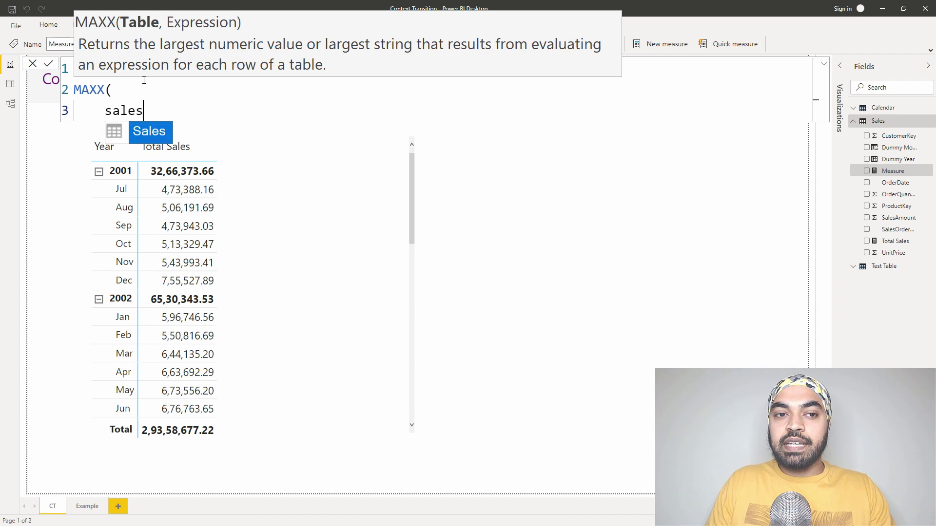
key(Tab)
text(,)
key(shift+Return)
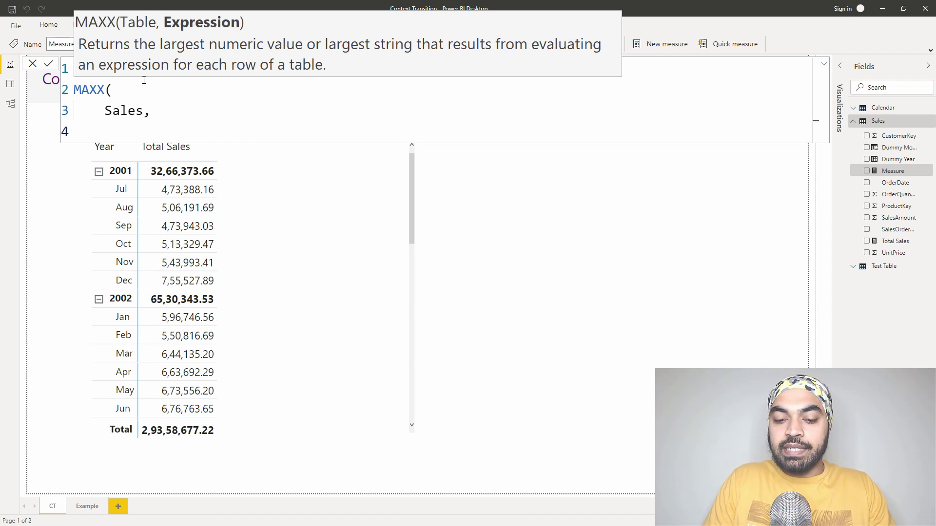
- Complete the MAXX formula with [Total Sales] as its expression, commit it and add the Best Selling Day measure to the matrix
text(tot)
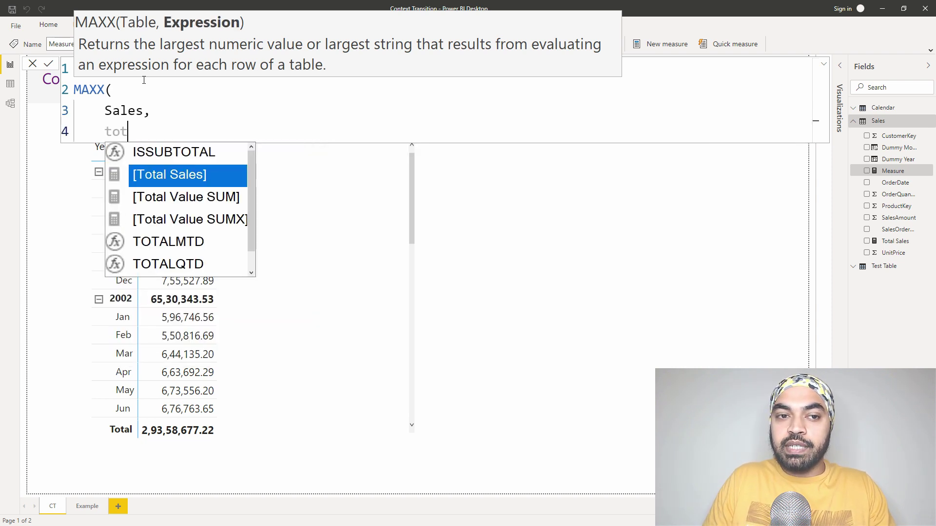
key(Tab)
key(shift+Return)
text())
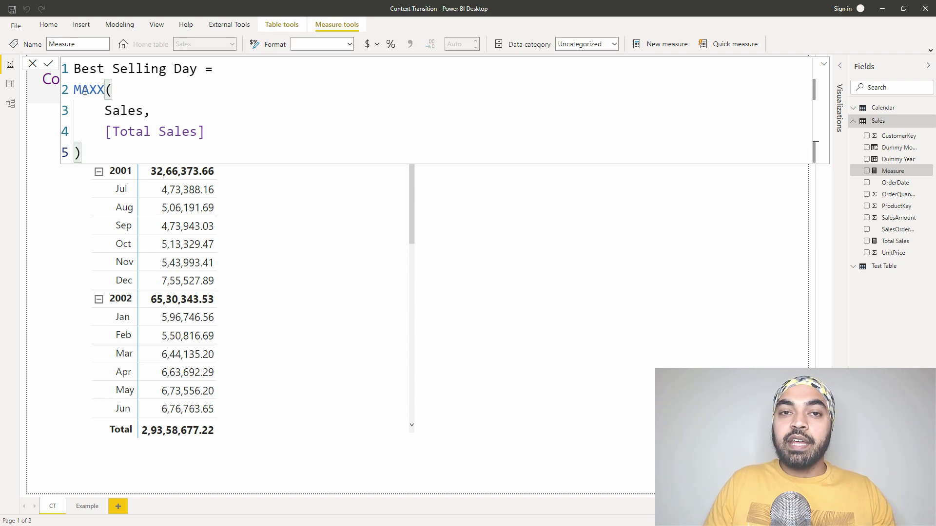
key(Return)
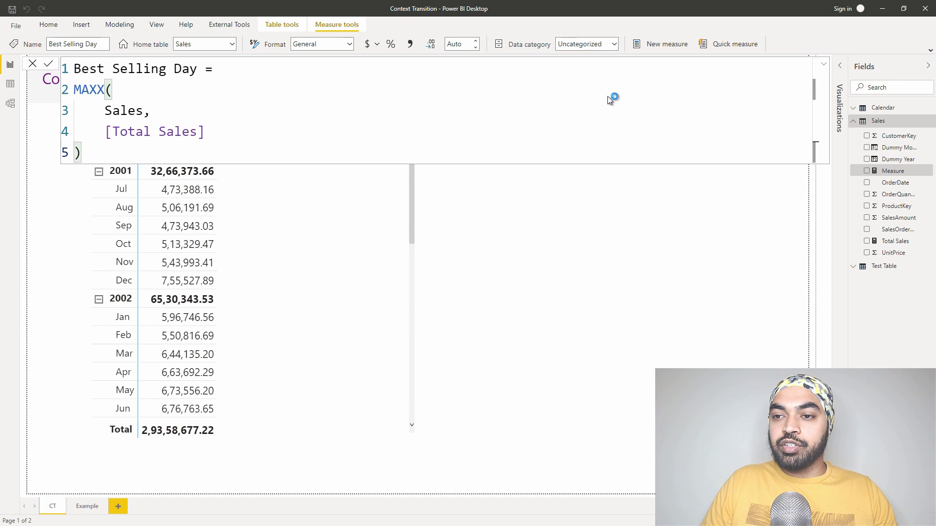
drag(859, 141, 306, 233)
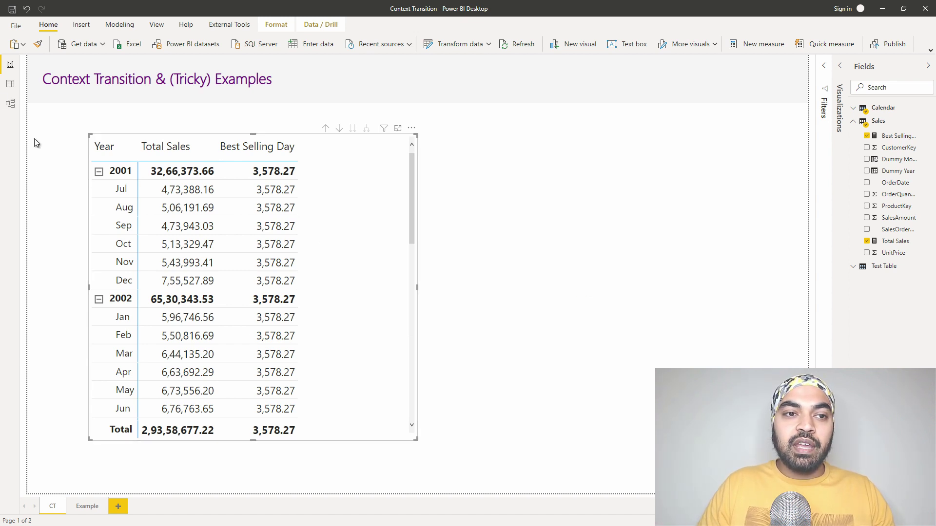
- Examine the Sales table's rows by order date, and return to the report
click(10, 84)
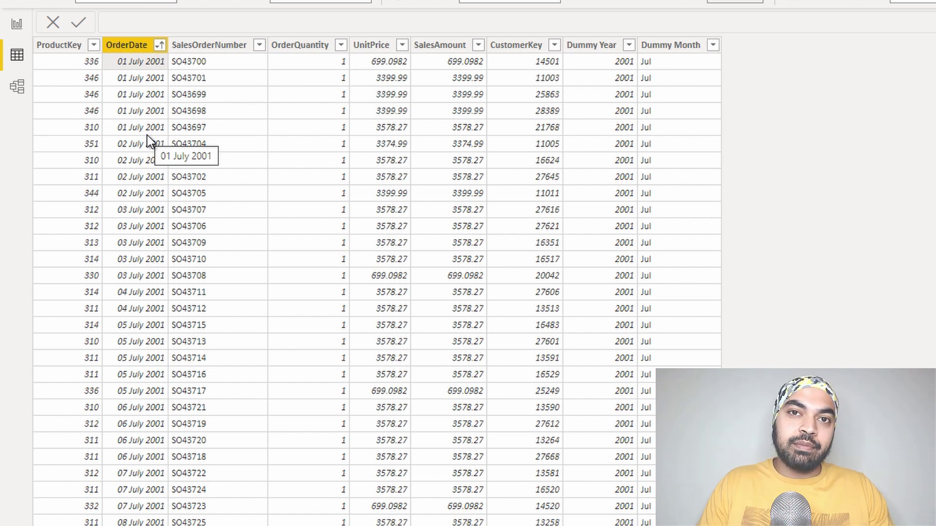
click(17, 24)
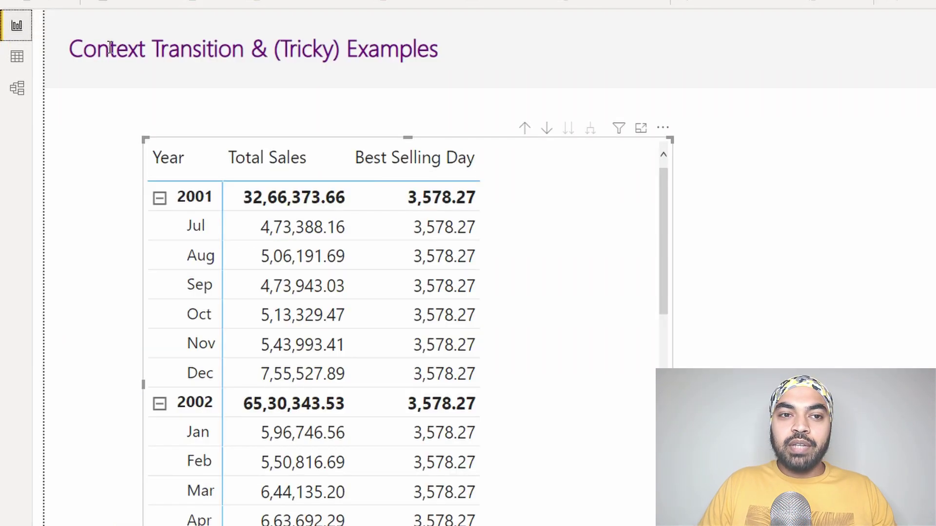
- Replace the Sales table in the Best Selling Day measure's MAXX with VALUES('Calendar'[Date]) and commit the formula
click(490, 132)
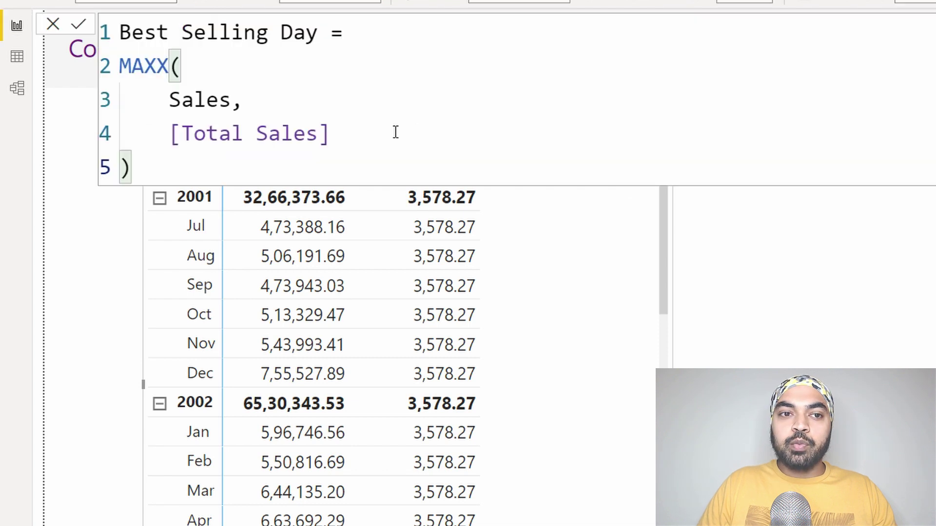
double_click(195, 102)
text(values)
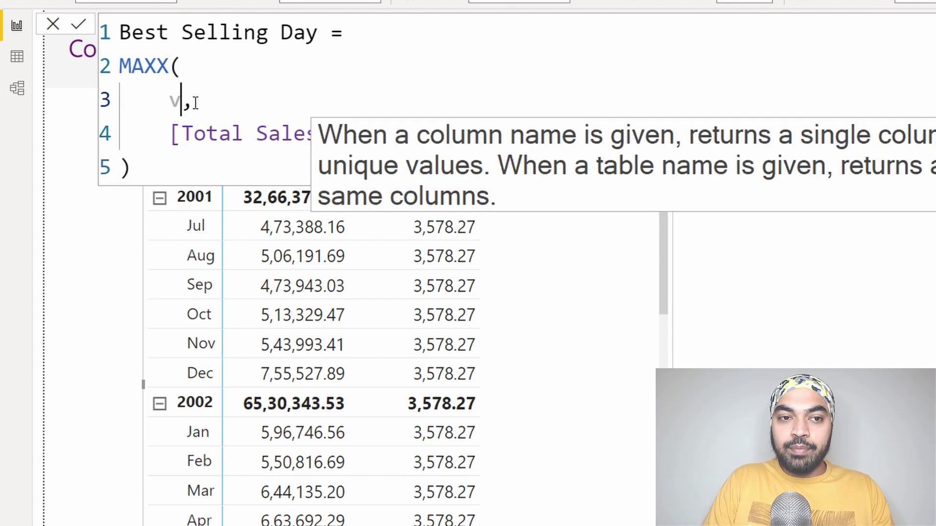
key(Tab)
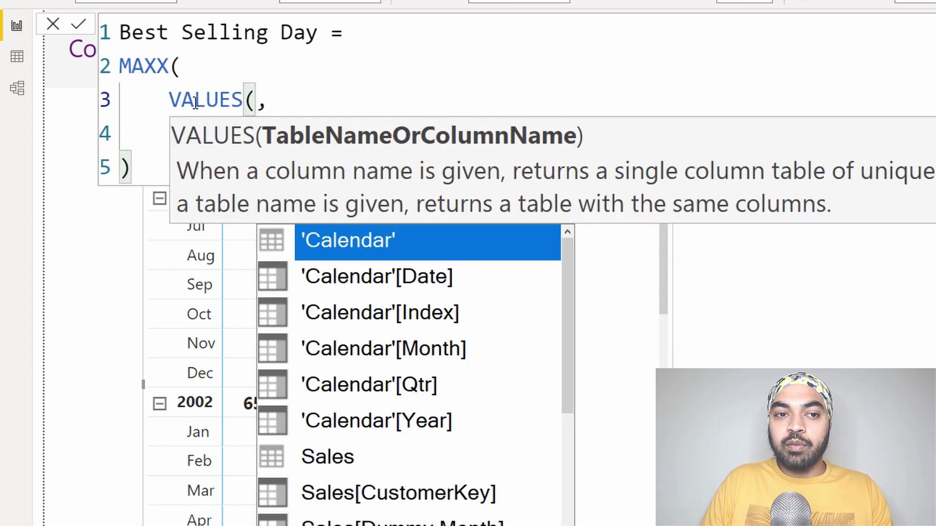
text(cal)
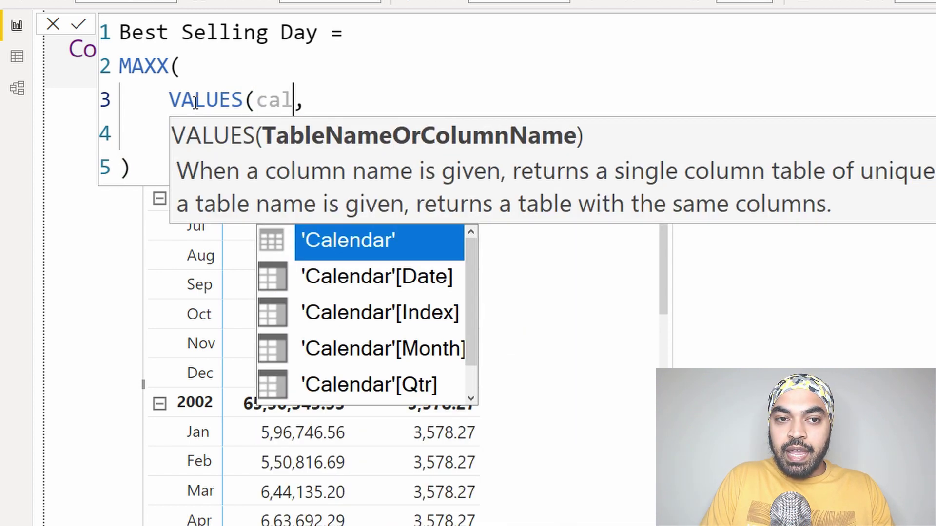
key(Down)
key(Tab)
text())
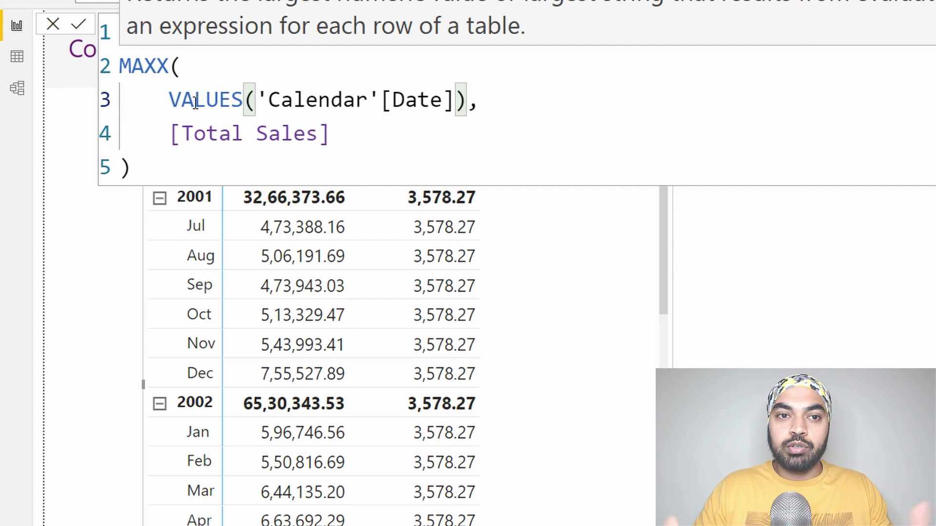
drag(174, 100, 455, 101)
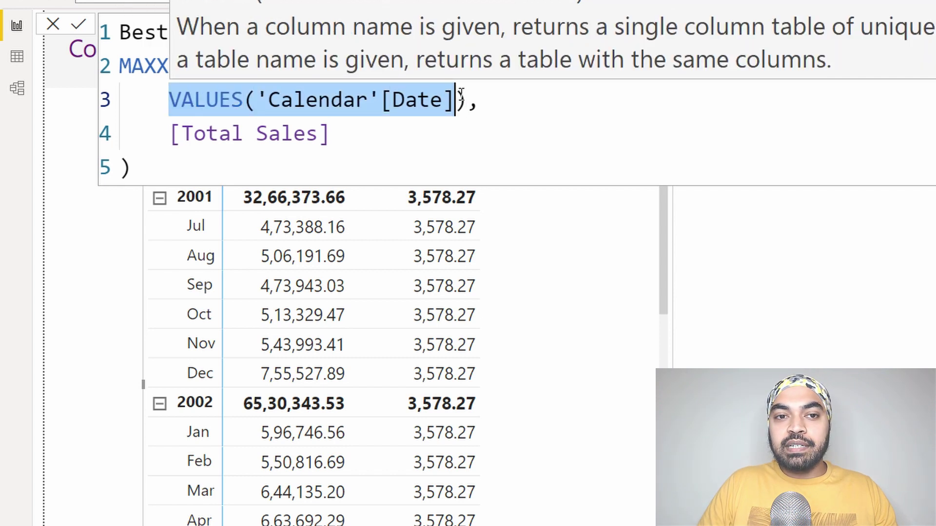
drag(184, 134, 289, 135)
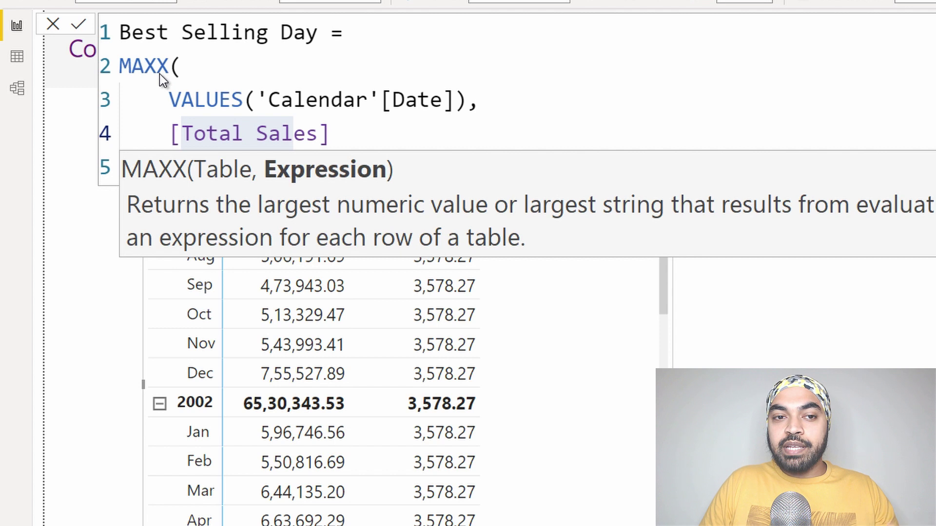
key(Return)
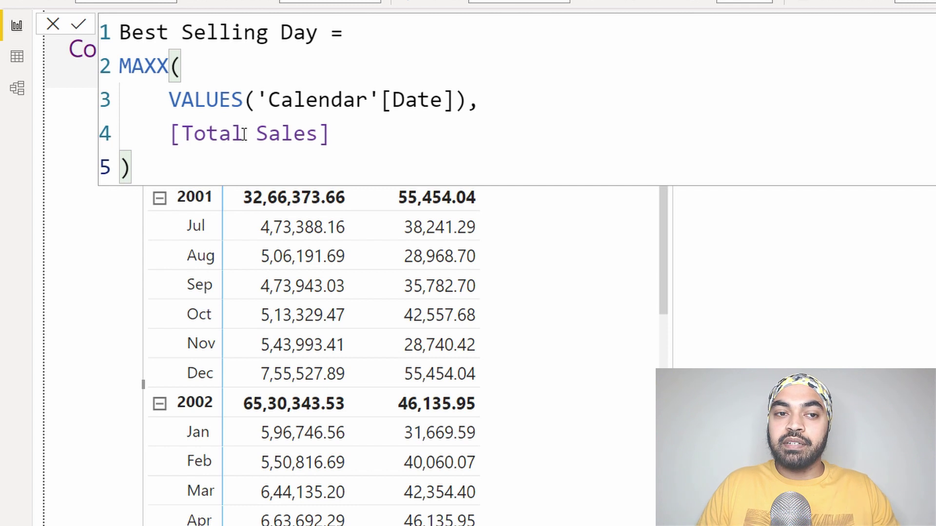
- Replace [Total Sales] in the Best Selling Day measure with SUM(Sales[SalesAmount]) and commit the formula
drag(171, 134, 342, 139)
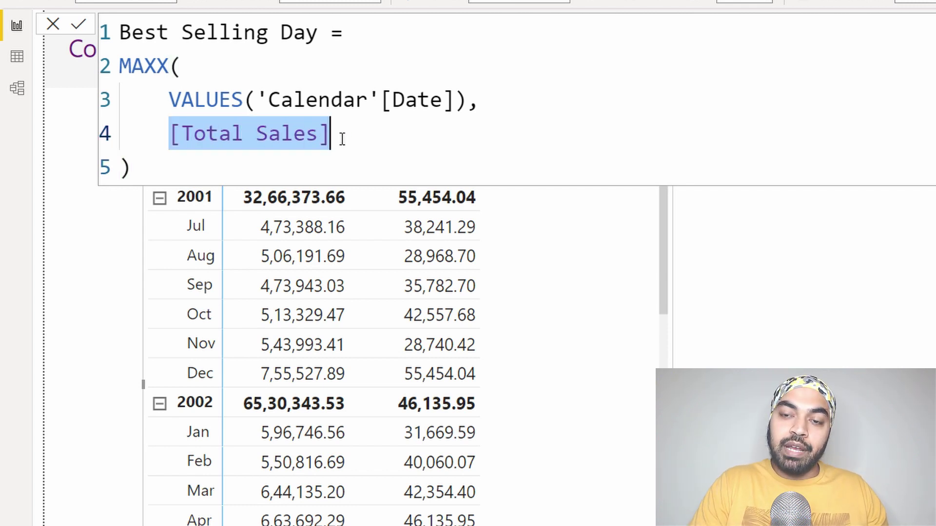
key(Delete)
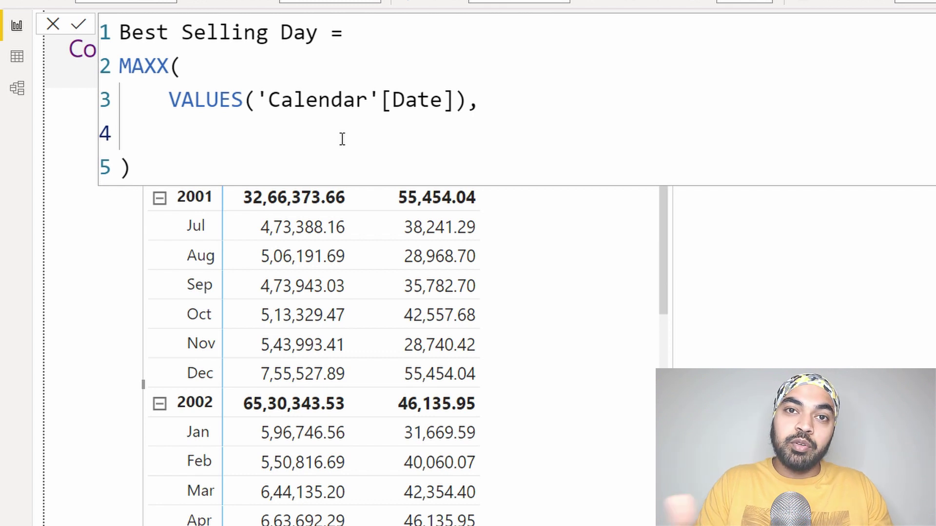
text(SUM()
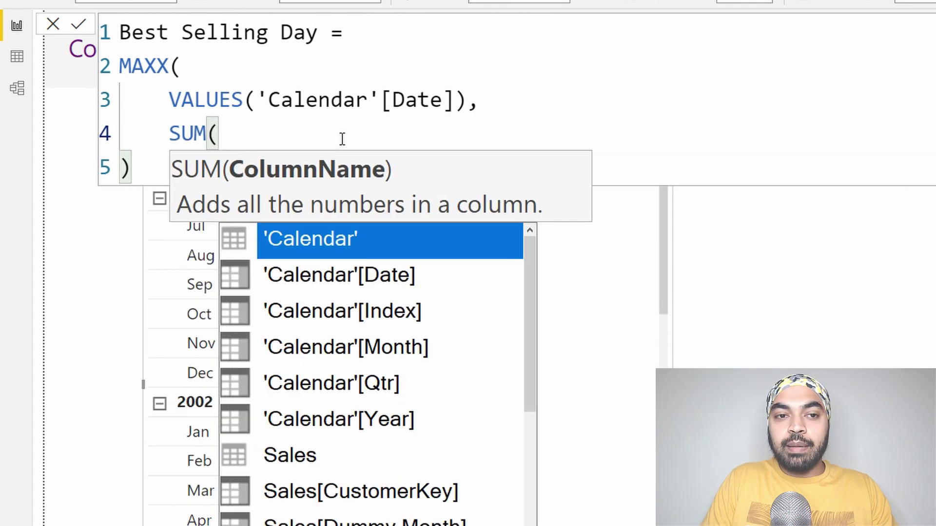
text(amo)
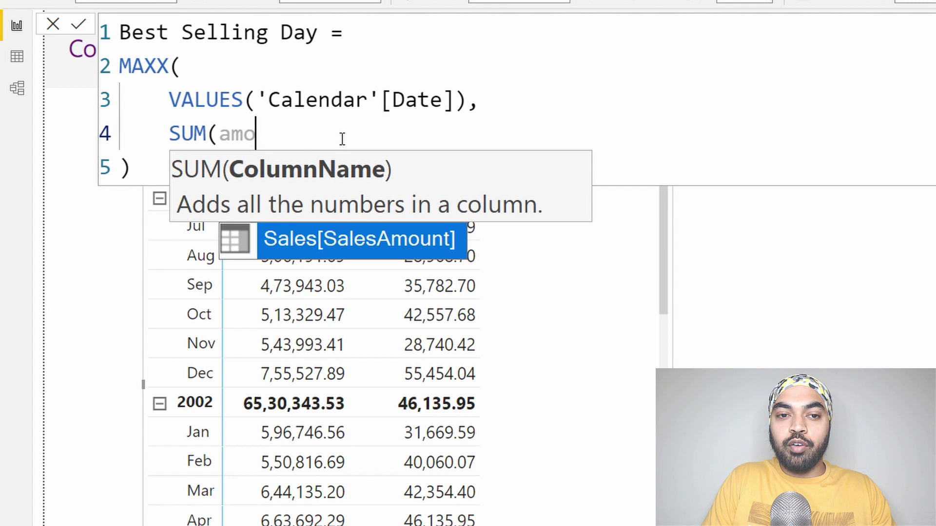
key(Tab)
text())
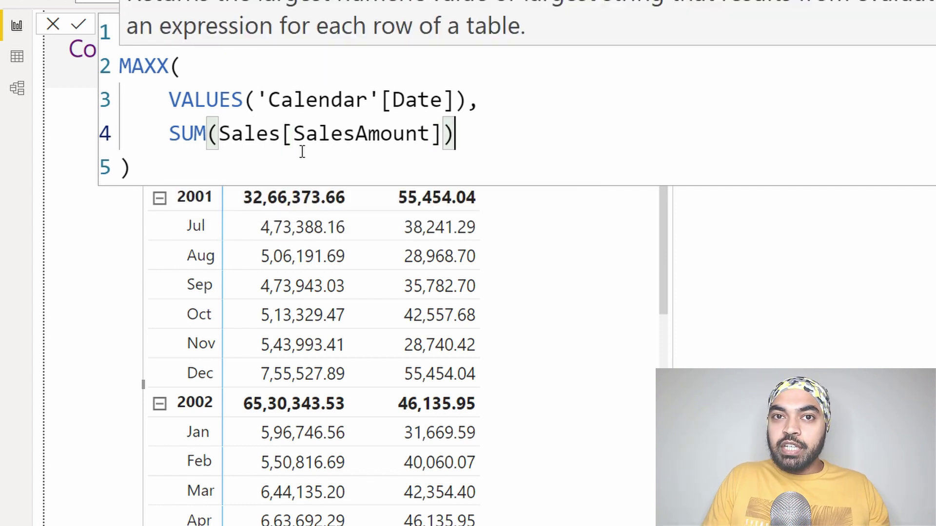
drag(181, 136, 368, 142)
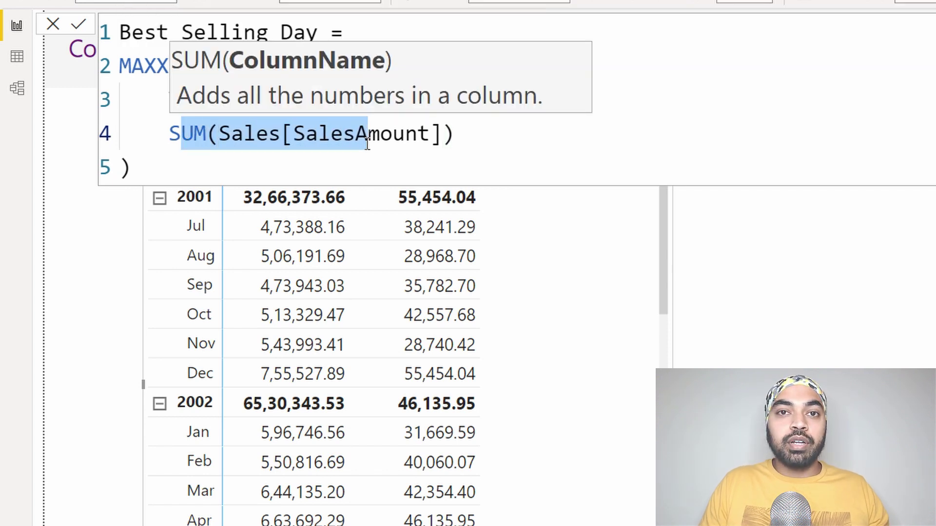
click(355, 171)
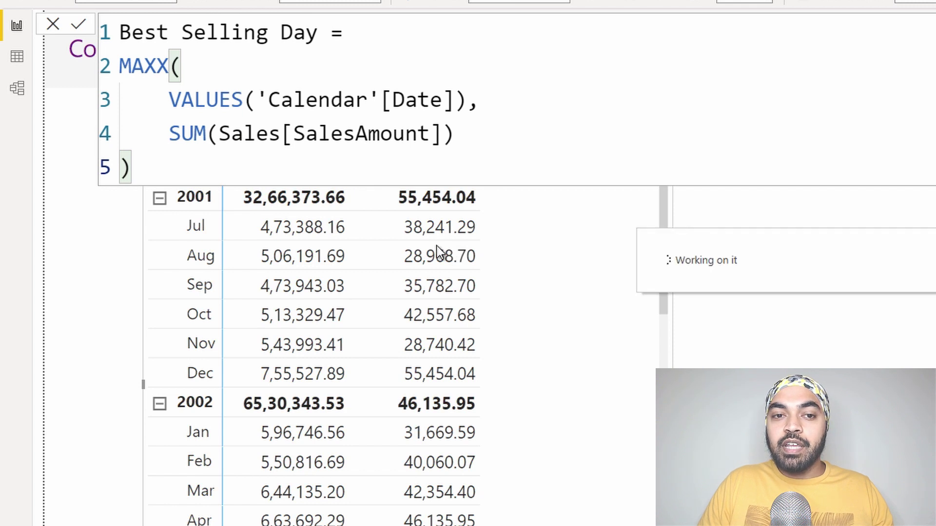
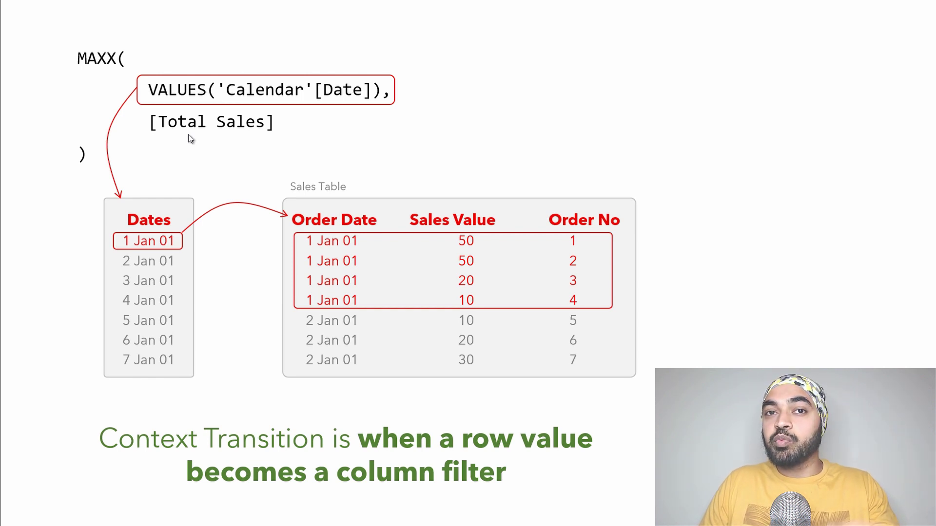
key(Right)
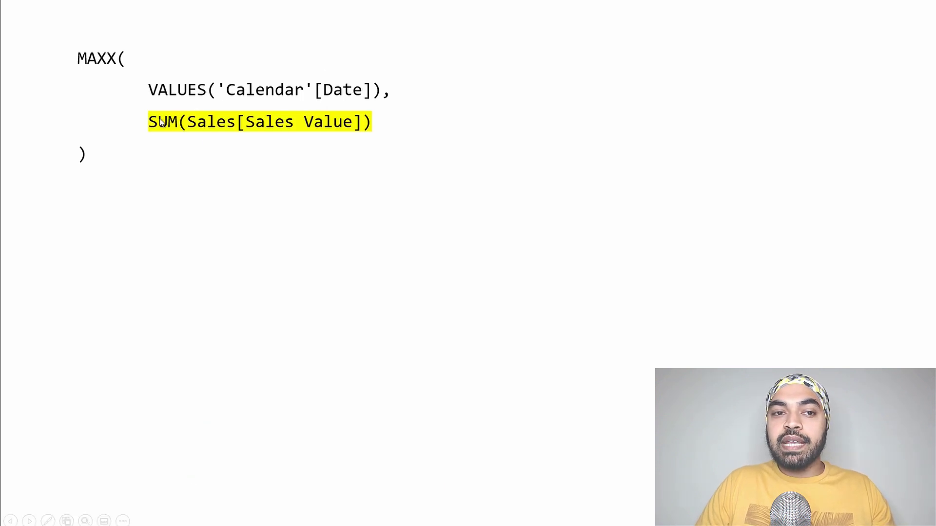
click(185, 134)
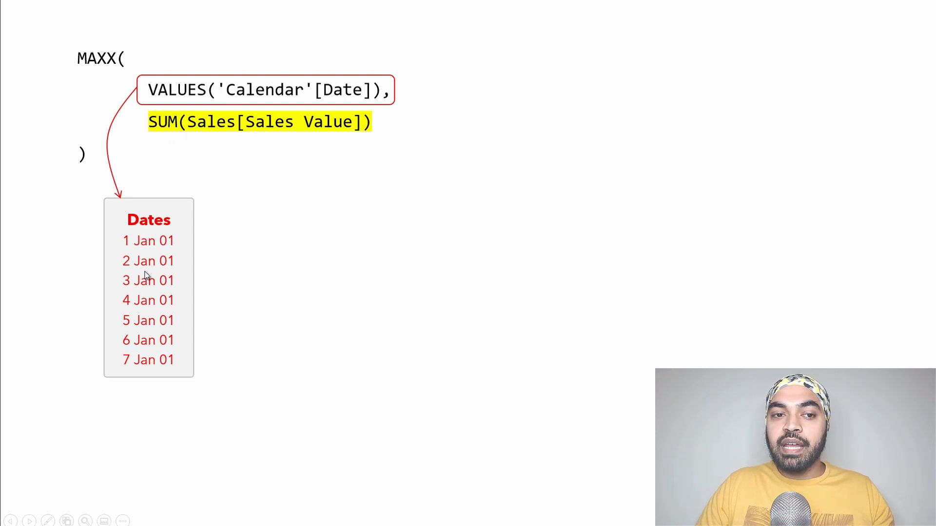
click(150, 249)
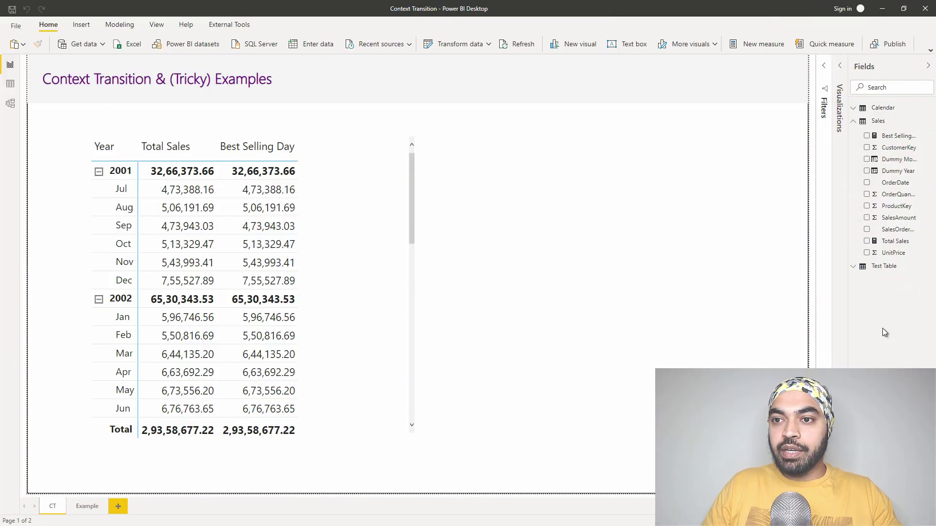
- Wrap SUM(Sales[SalesAmount]) in CALCULATE within the Best Selling Day measure and commit the formula
click(890, 136)
click(257, 163)
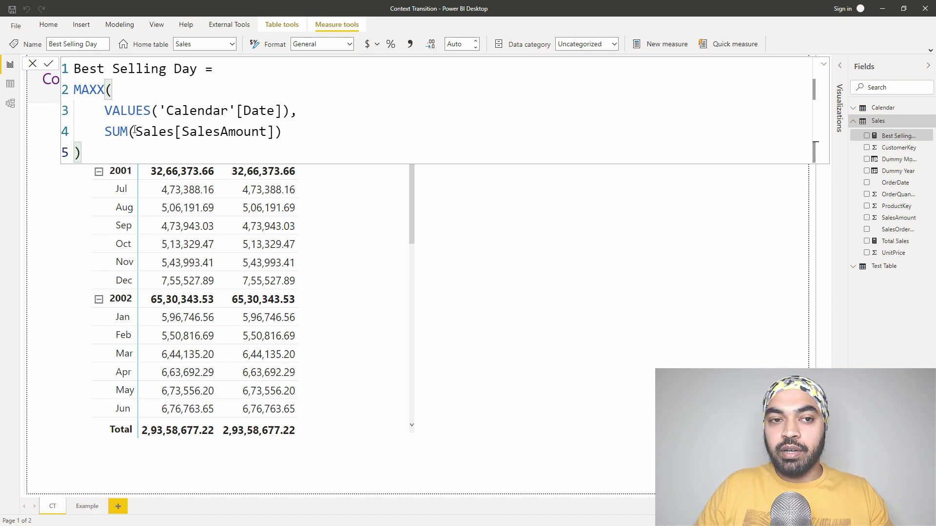
click(111, 128)
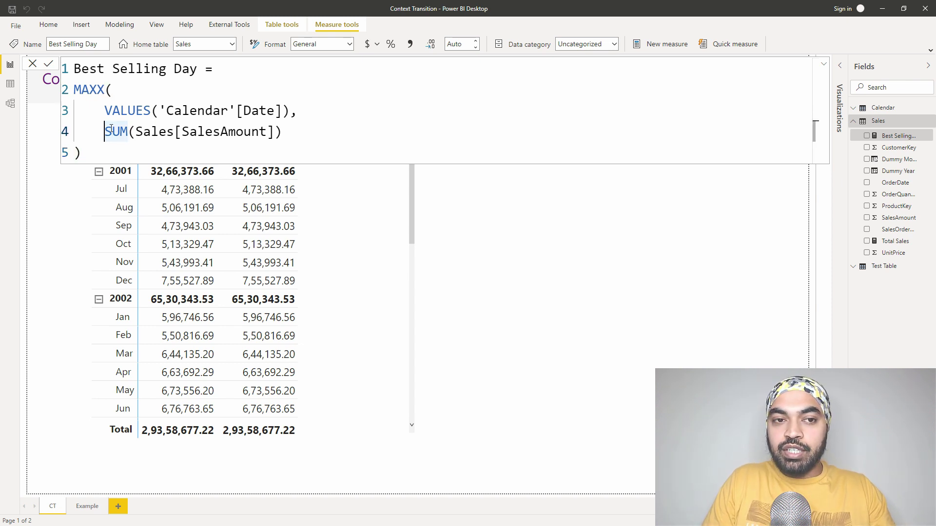
text(cal)
key(Tab)
key(End)
text()))
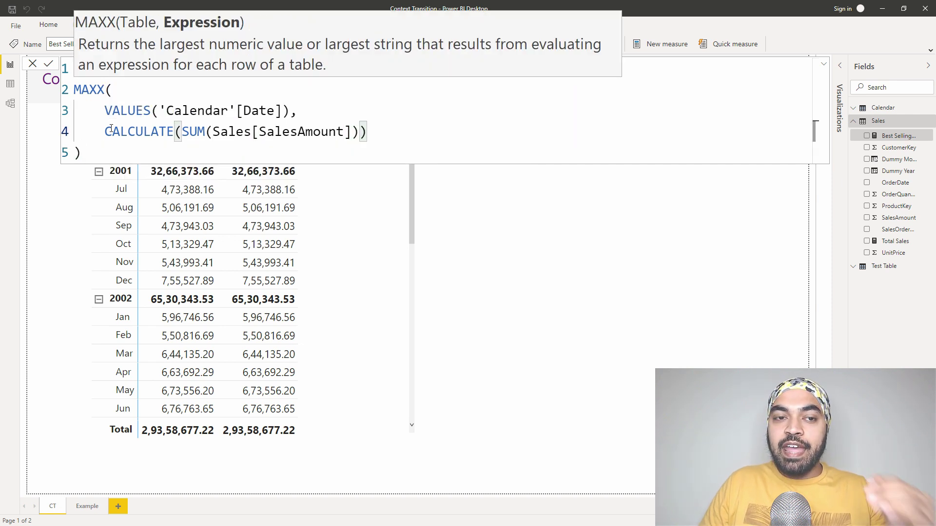
drag(152, 111, 236, 108)
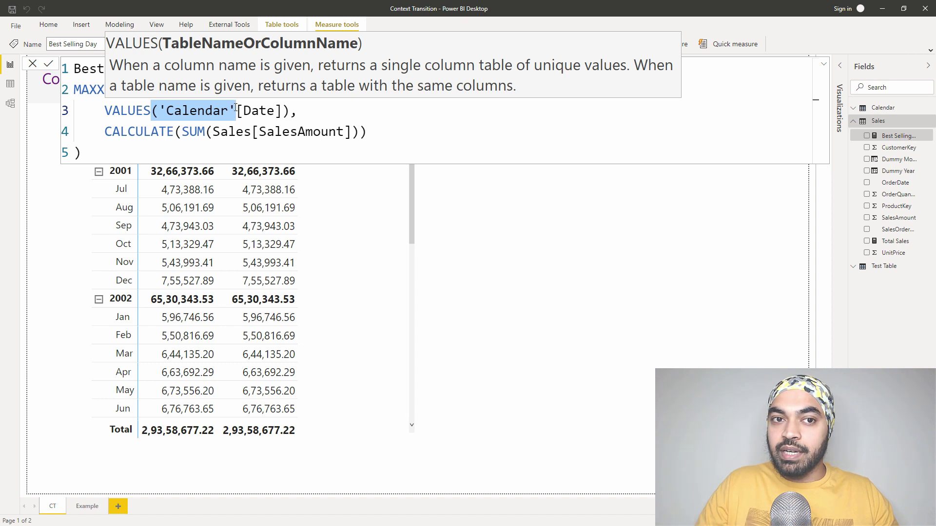
click(232, 146)
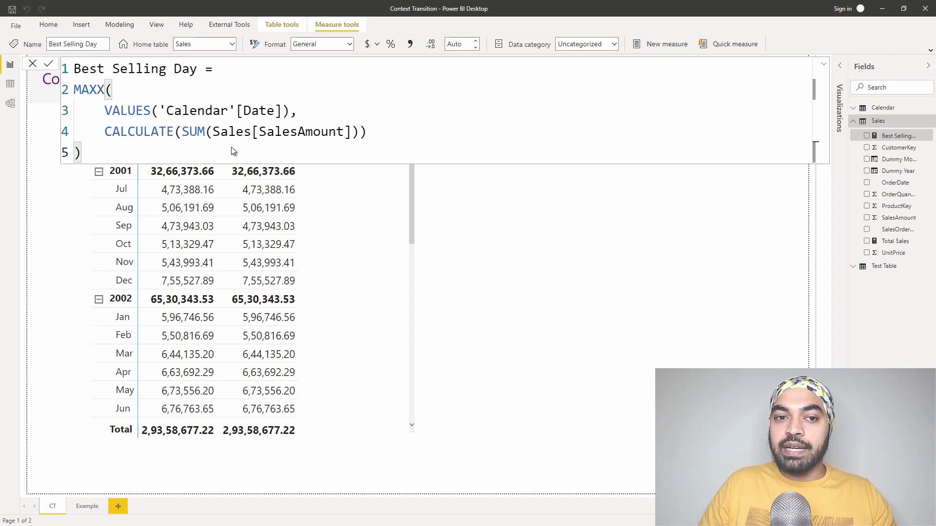
key(Return)
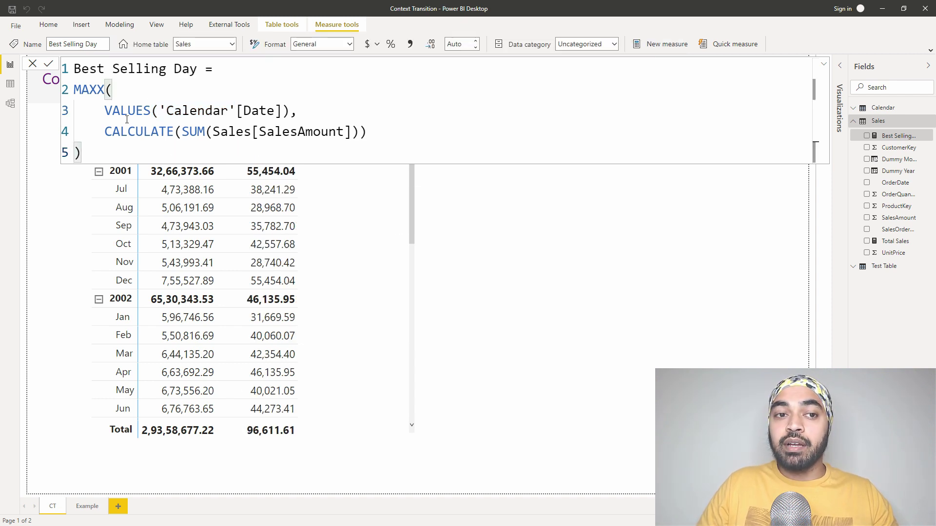
- Replace the CALCULATE expression in the Best Selling Day measure's MAXX with [Total Sales]
click(104, 132)
drag(104, 133, 366, 135)
text([tot)
key(Tab)
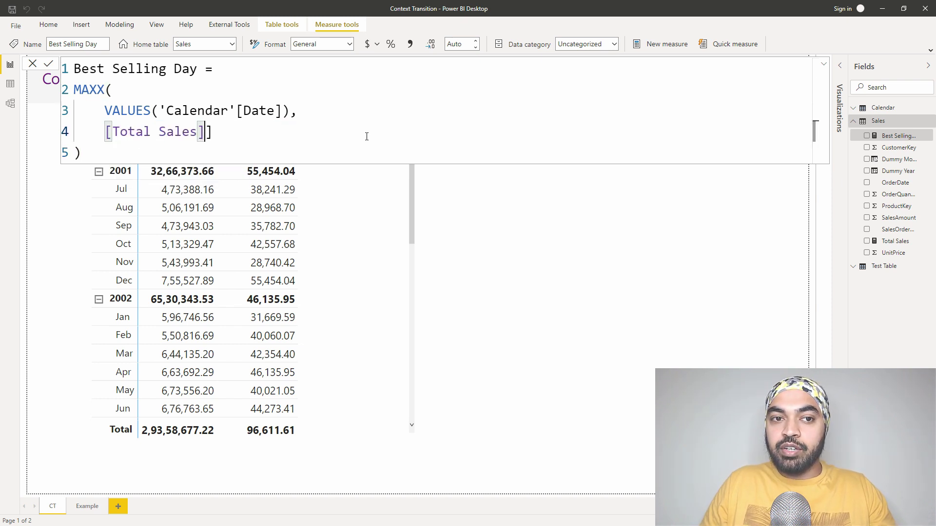
key(Down)
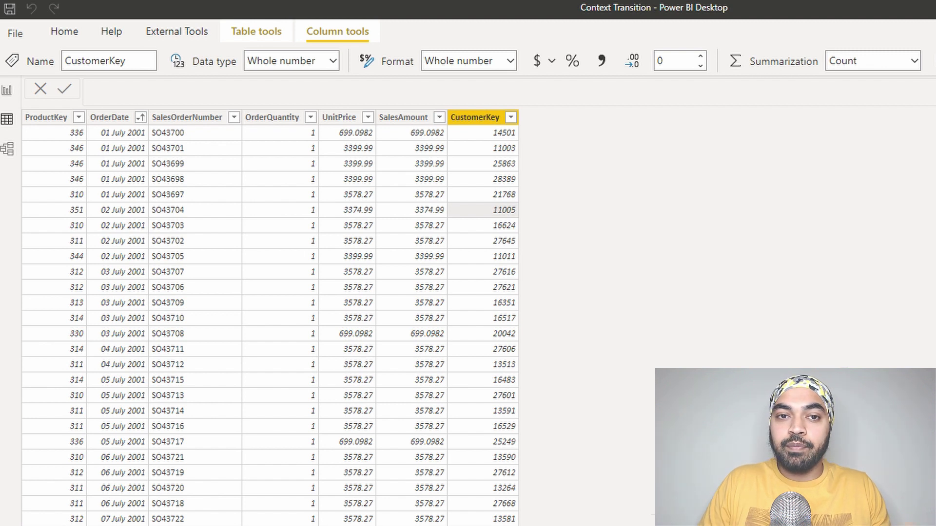
- Add a calculated column to the Sales table with the formula Column = SUM(Sales[SalesAmount])
right_click(488, 190)
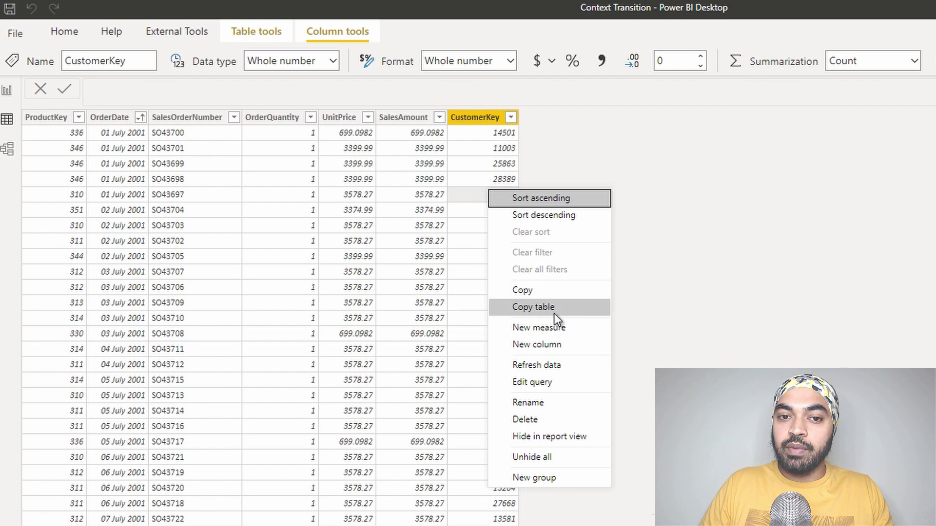
click(553, 345)
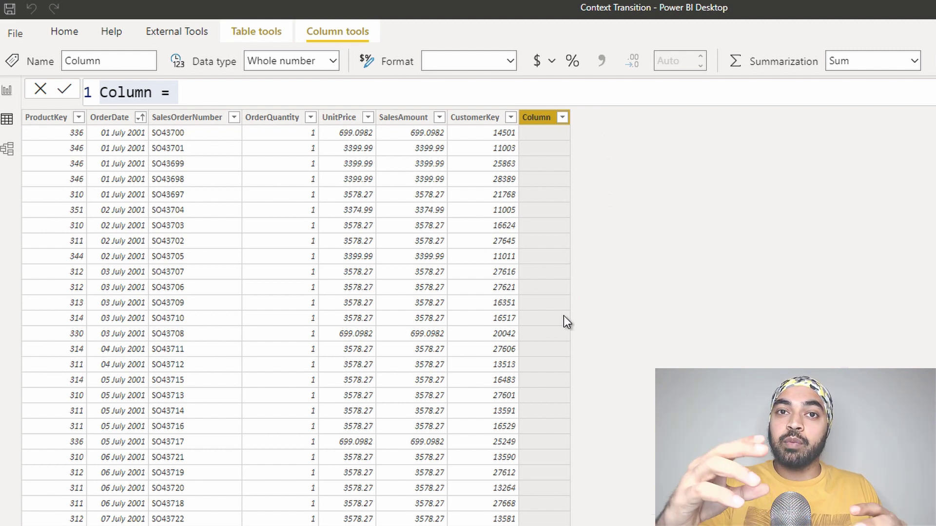
click(197, 84)
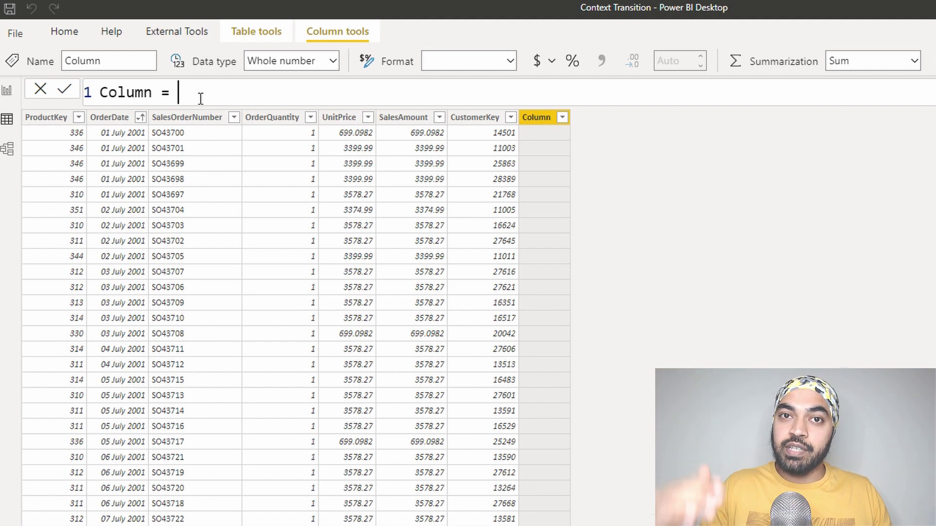
ctrl+scroll(201, 98, up, 3)
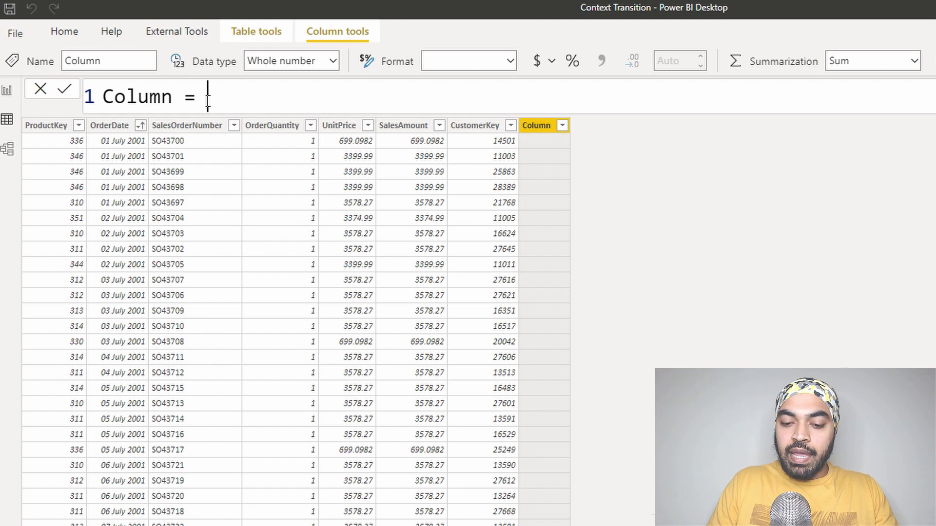
text(sum)
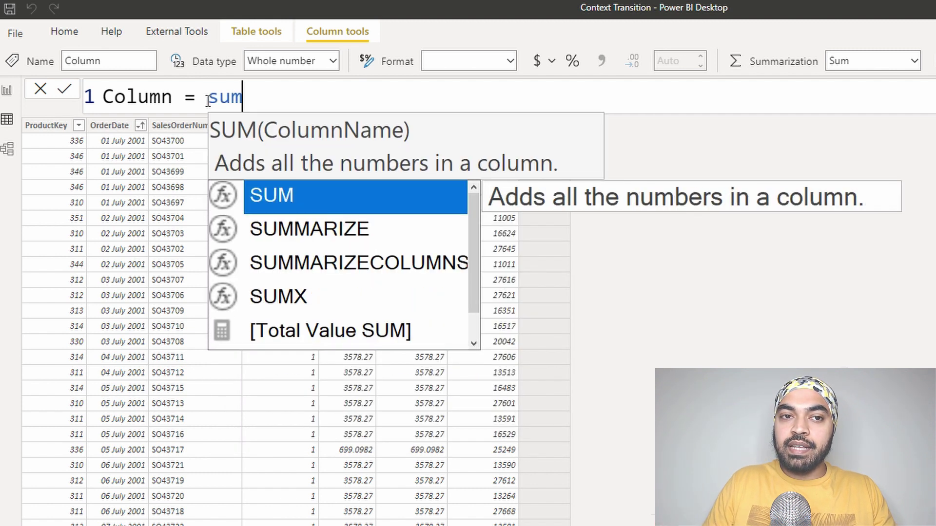
key(Tab)
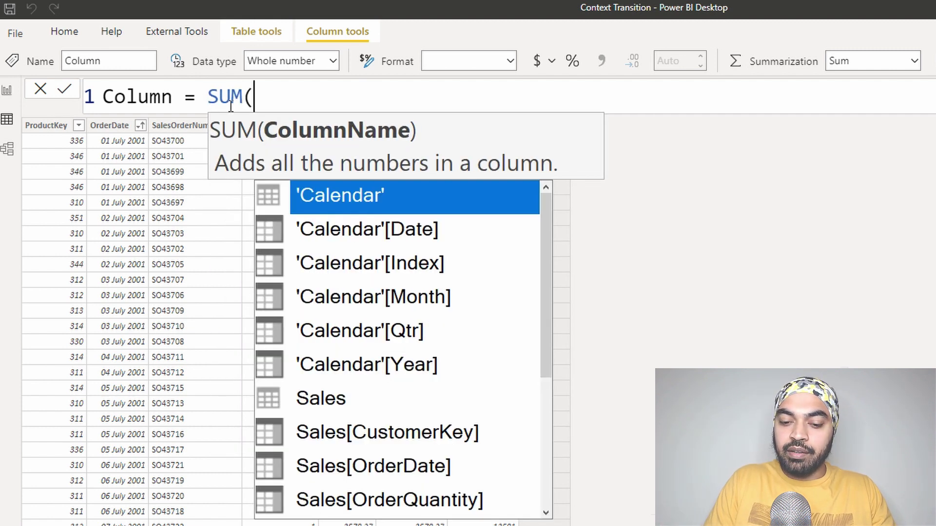
text(am)
key(Tab)
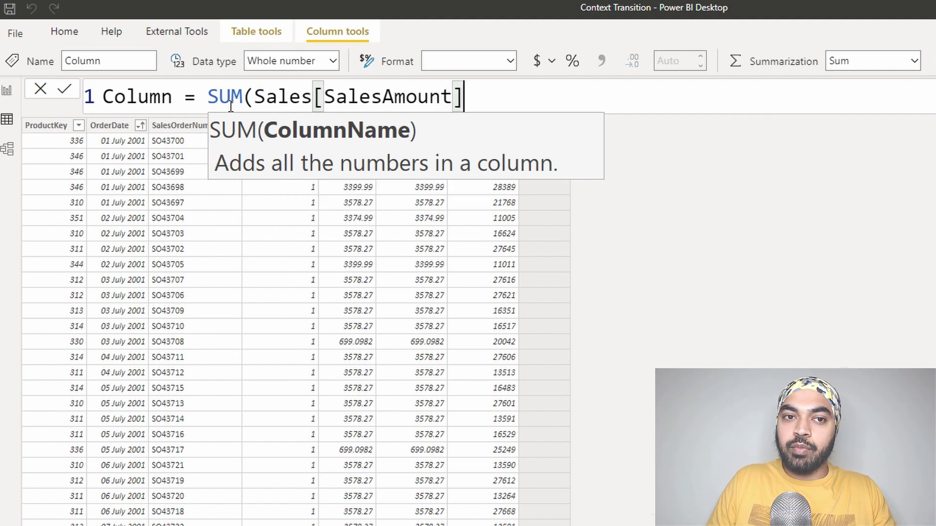
text())
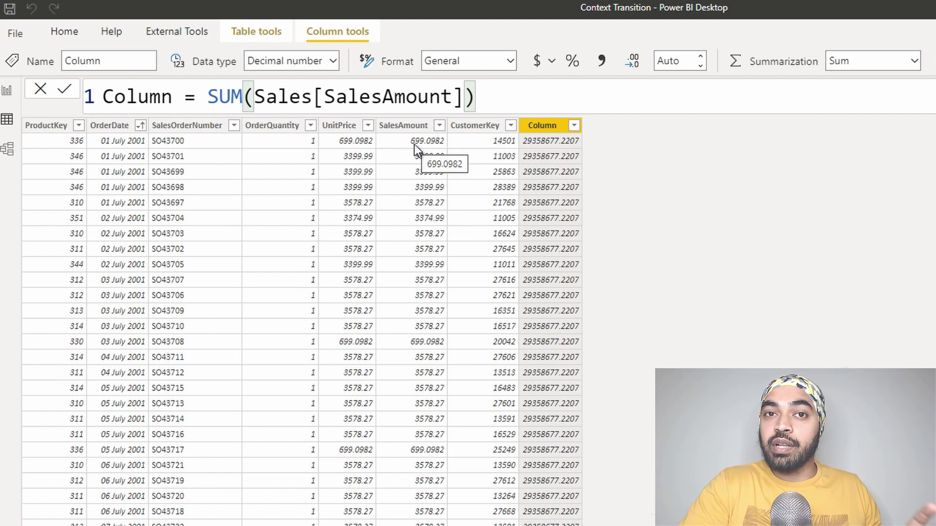
- Wrap the new Sales column's SUM(Sales[SalesAmount]) in CALCULATE and commit the formula
click(210, 100)
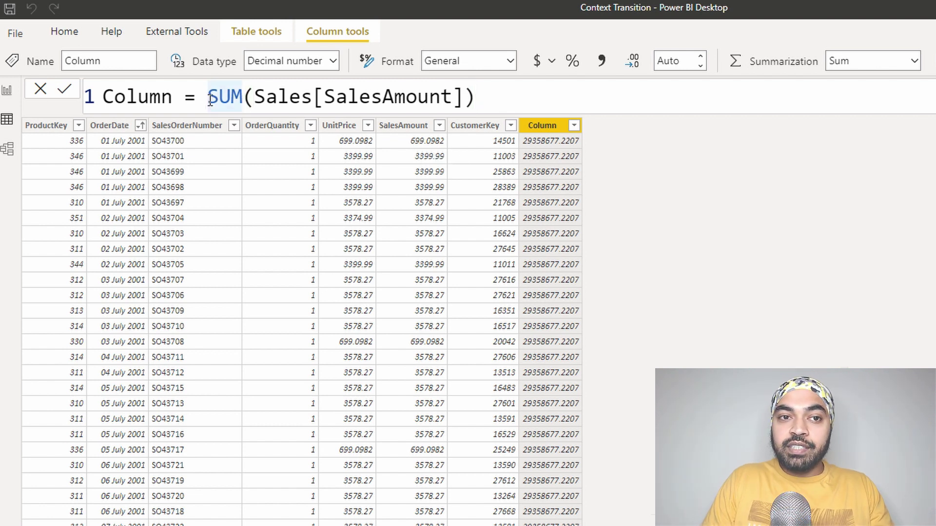
text(CALCULATE()
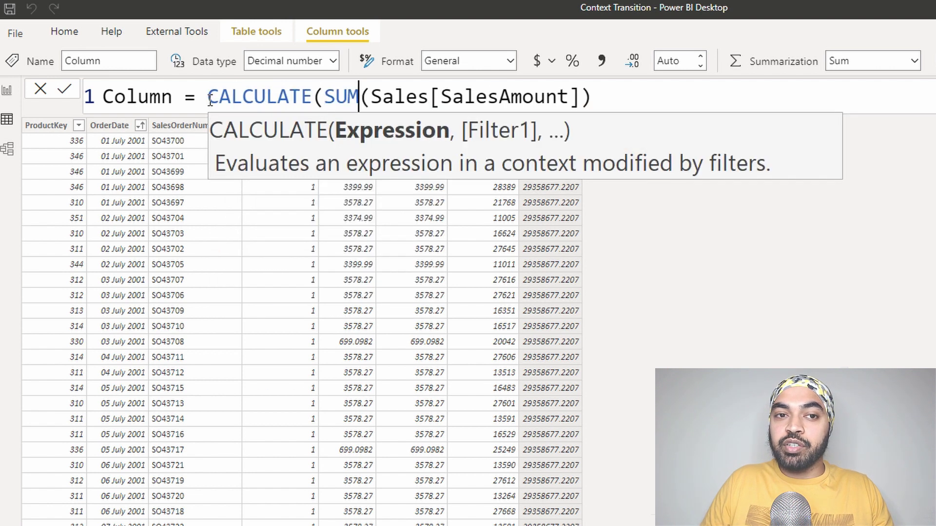
key(End)
text())
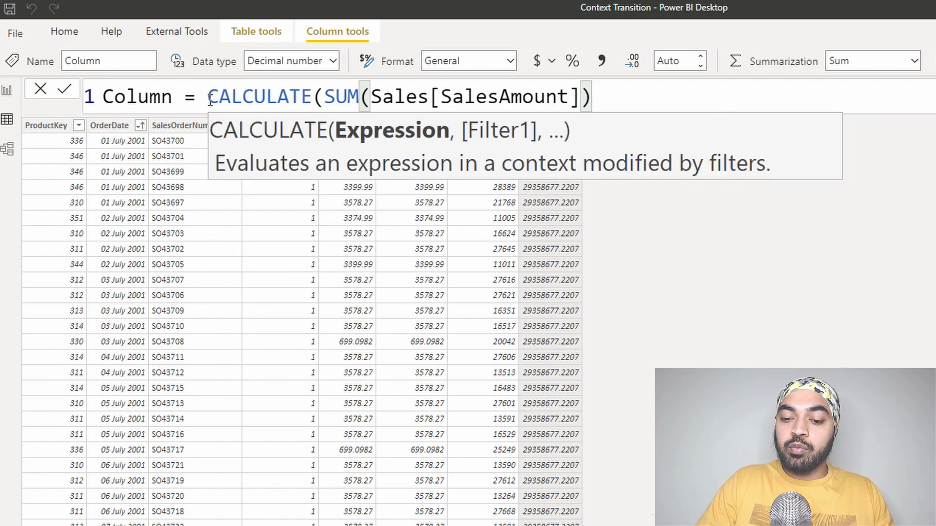
text())
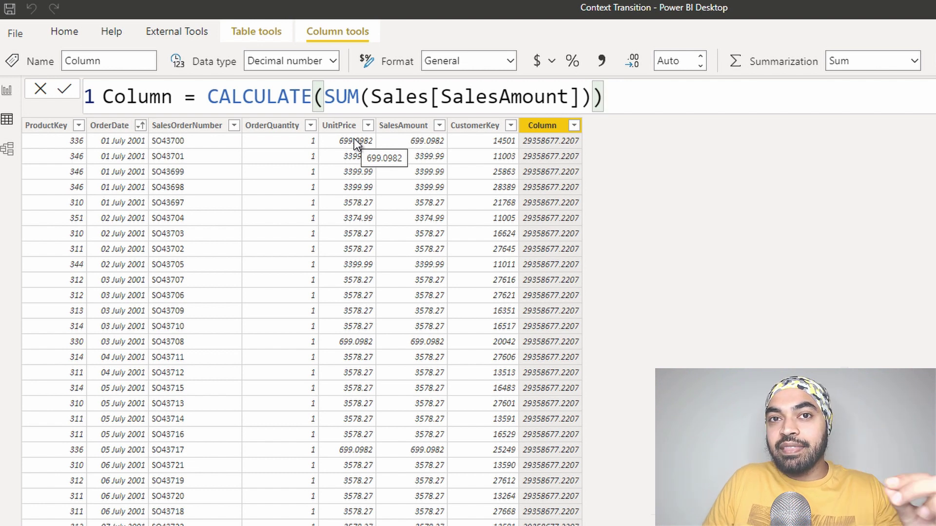
drag(459, 93, 546, 96)
key(Return)
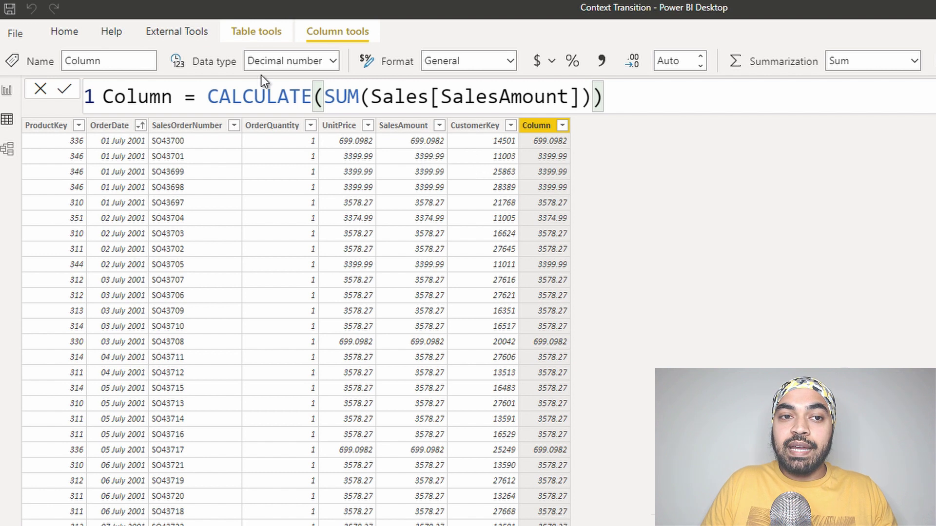
- Replace the calculated column's CALCULATE expression with the [Total Sales] measure
drag(208, 96, 609, 95)
key(BackSpace)
text([)
key(Escape)
text(to)
key(Tab)
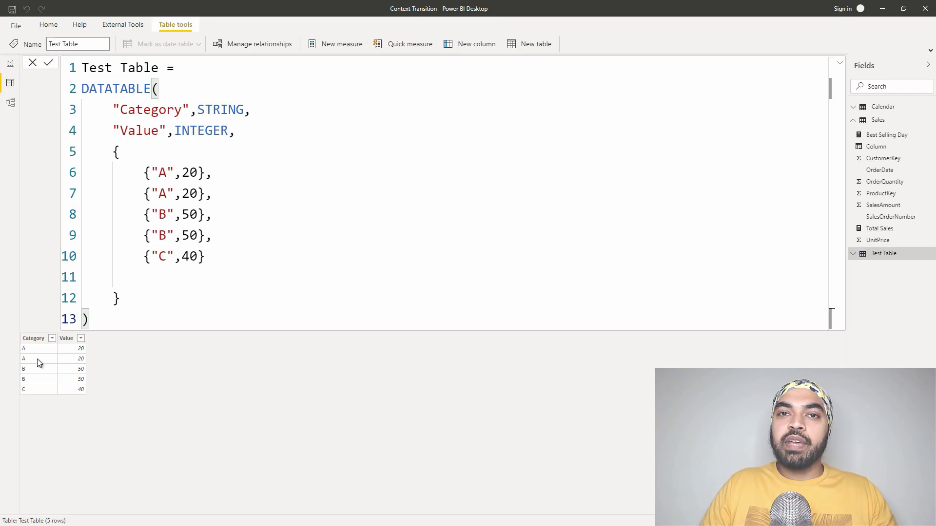
- Examine the Test Table's DATATABLE definition and its Category and Value rows, and return to the report
click(175, 247)
scroll(174, 247, down, 4)
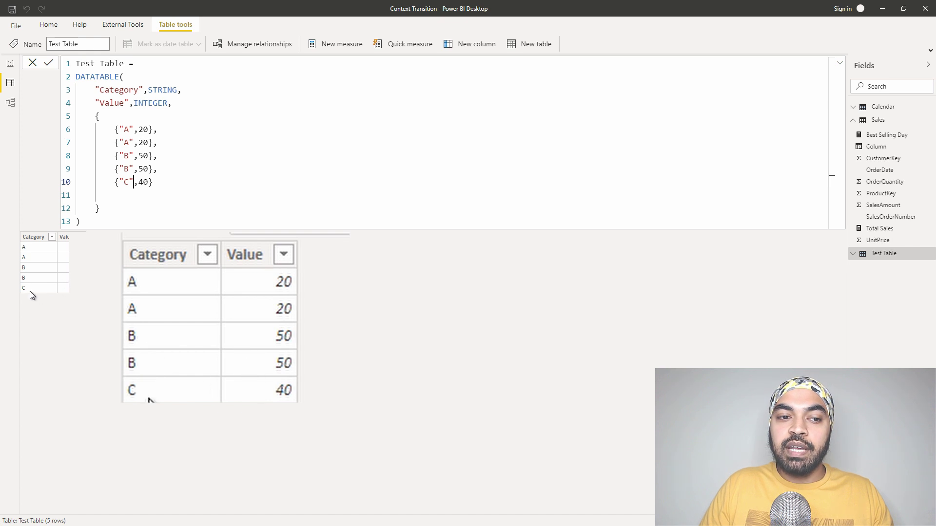
click(10, 65)
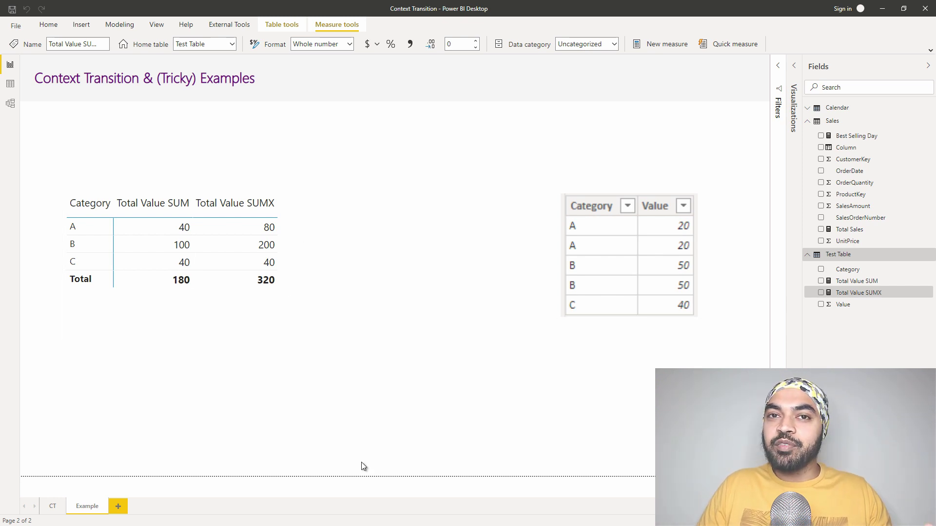
- Examine the Total Value SUM and Total Value SUMX formulas against the category matrix and the Test Table's rows
click(856, 281)
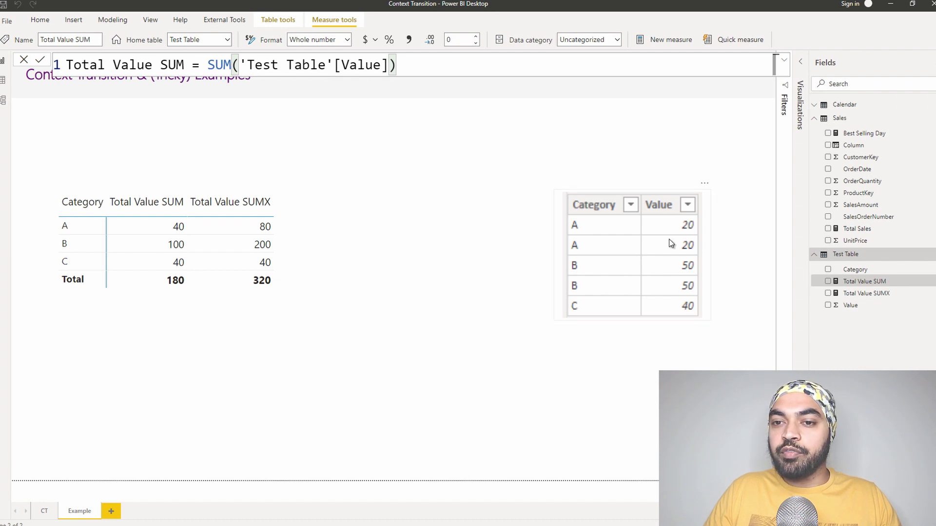
click(78, 226)
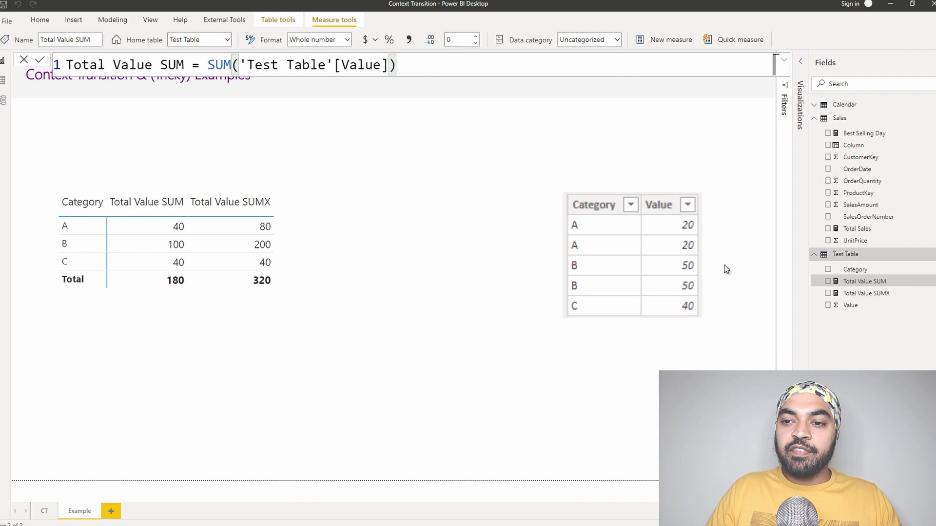
click(858, 294)
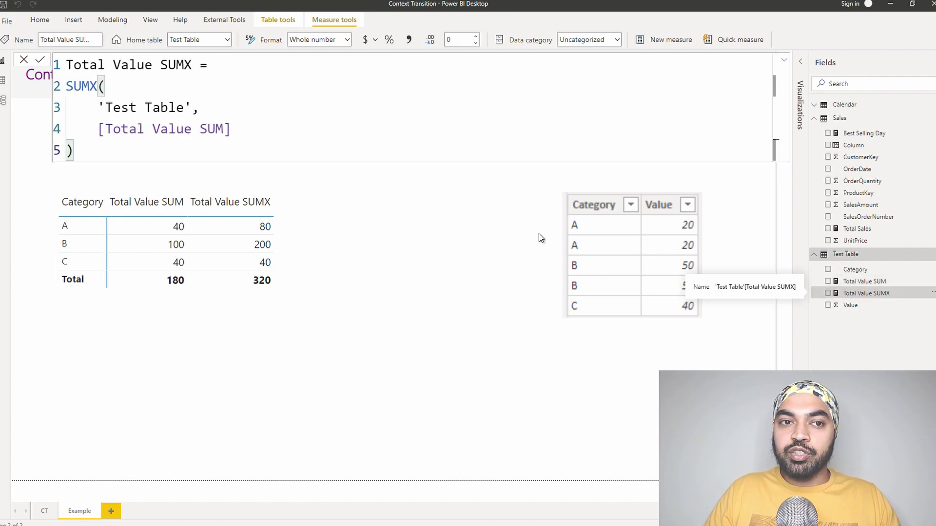
drag(107, 107, 185, 108)
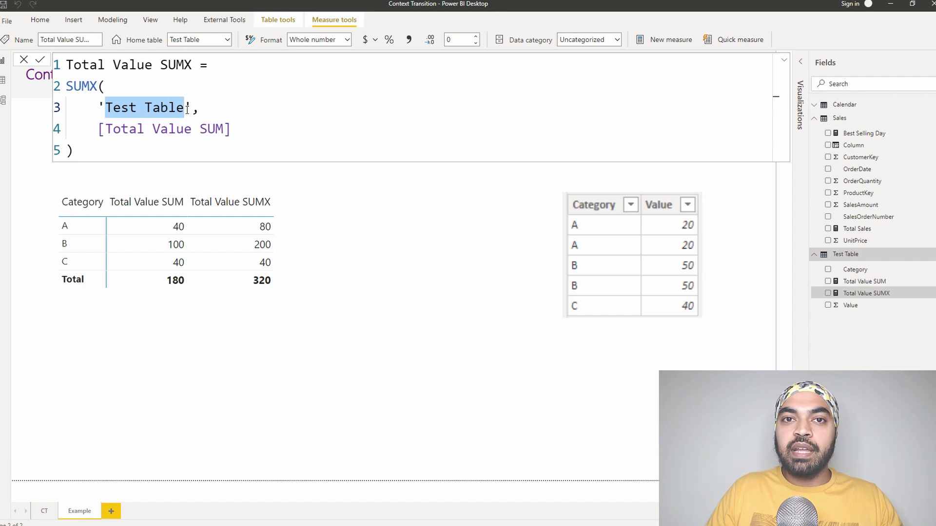
drag(113, 129, 199, 130)
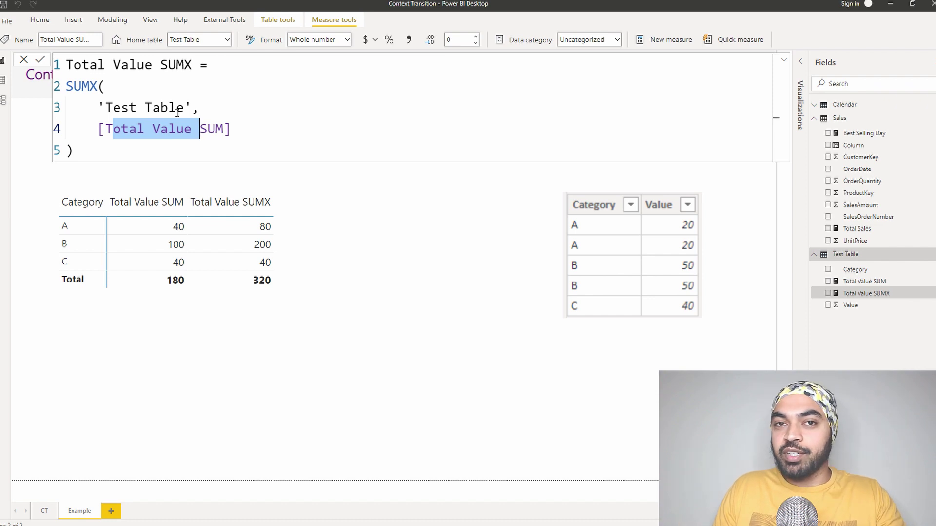
click(114, 109)
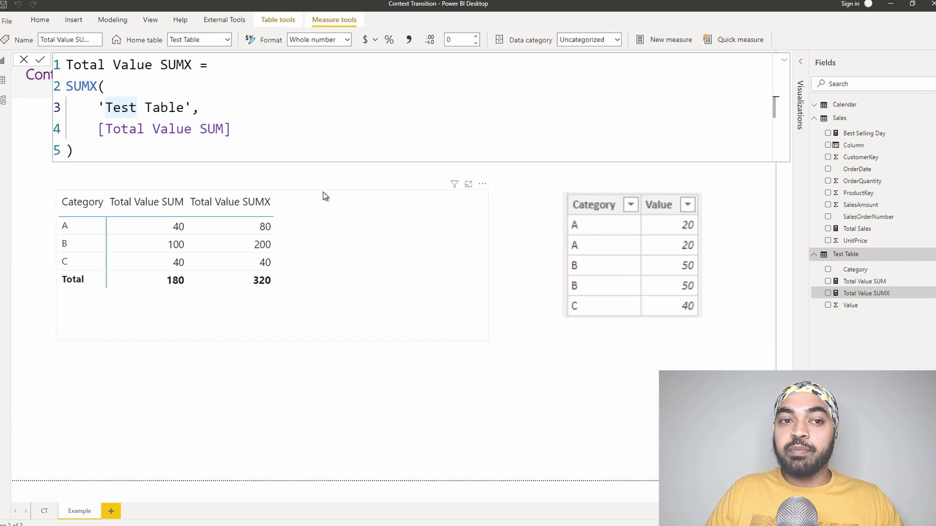
drag(113, 129, 217, 130)
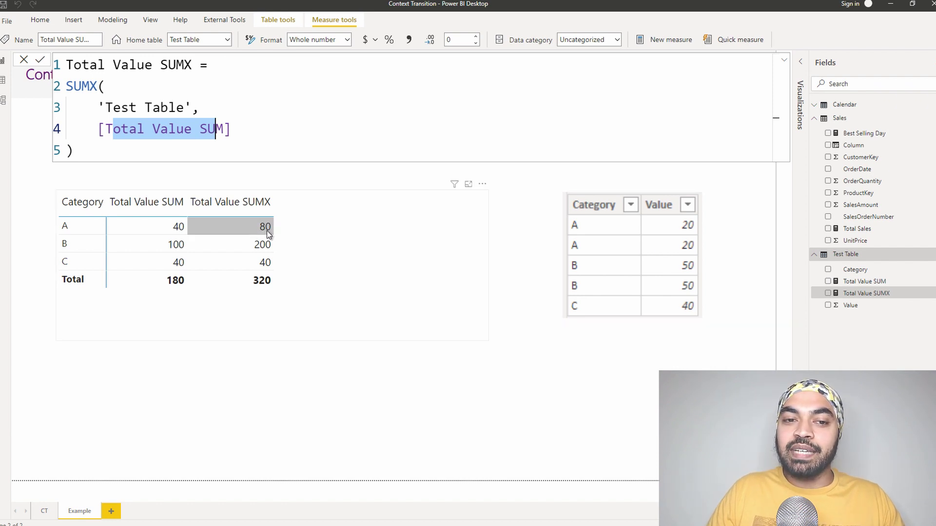
click(292, 362)
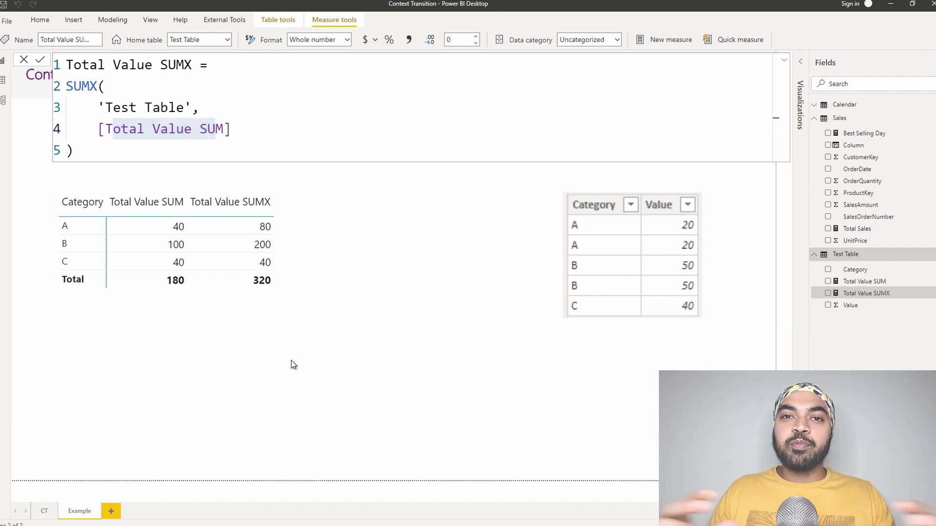